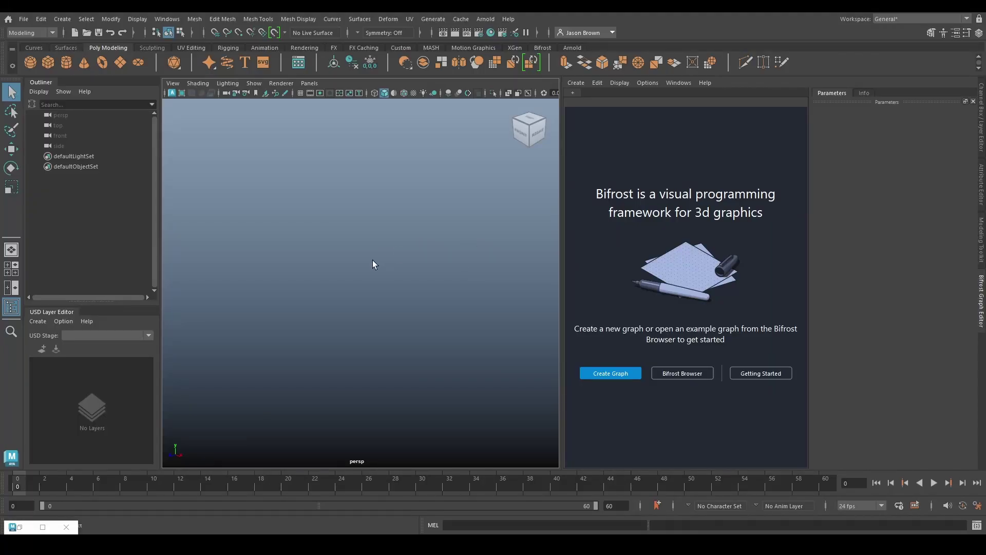
Open the monster_animation.ma scene, discarding the unsaved changes in the untitled scene
drag(563, 244, 526, 282)
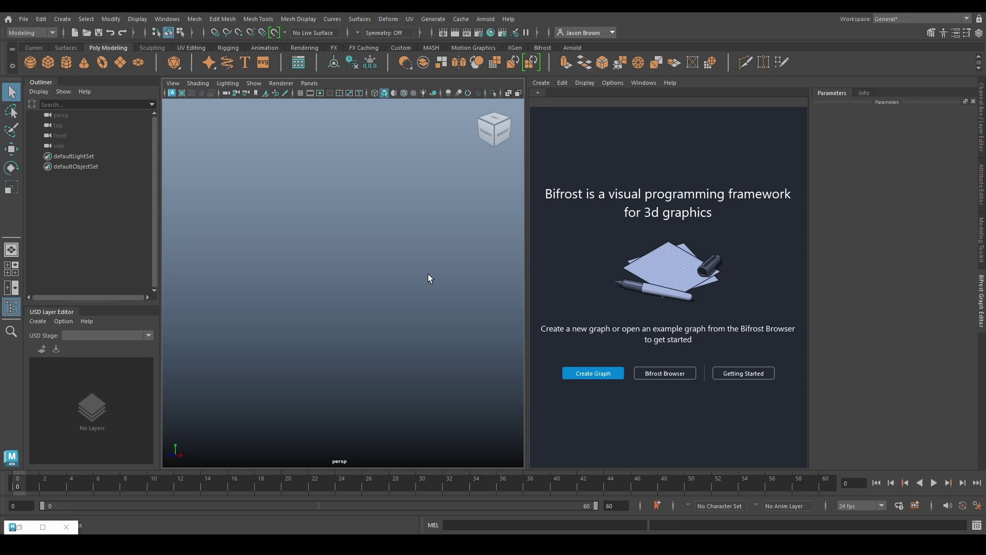
drag(525, 274, 570, 270)
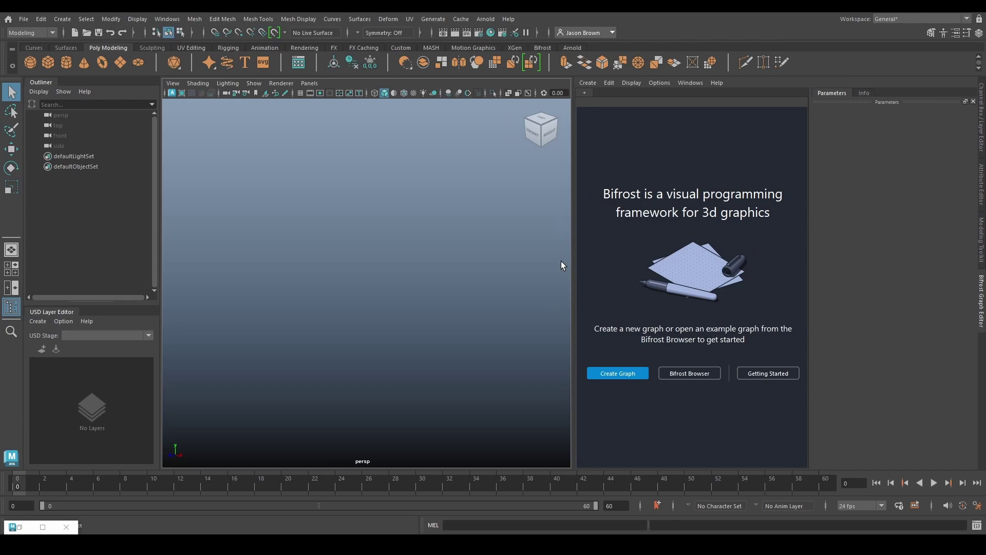
click(87, 33)
double_click(359, 183)
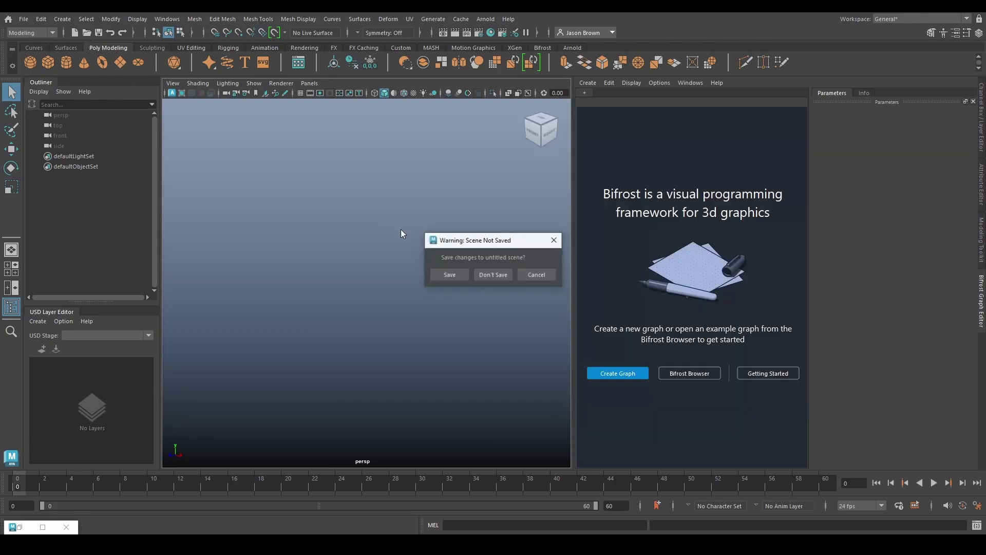
click(494, 273)
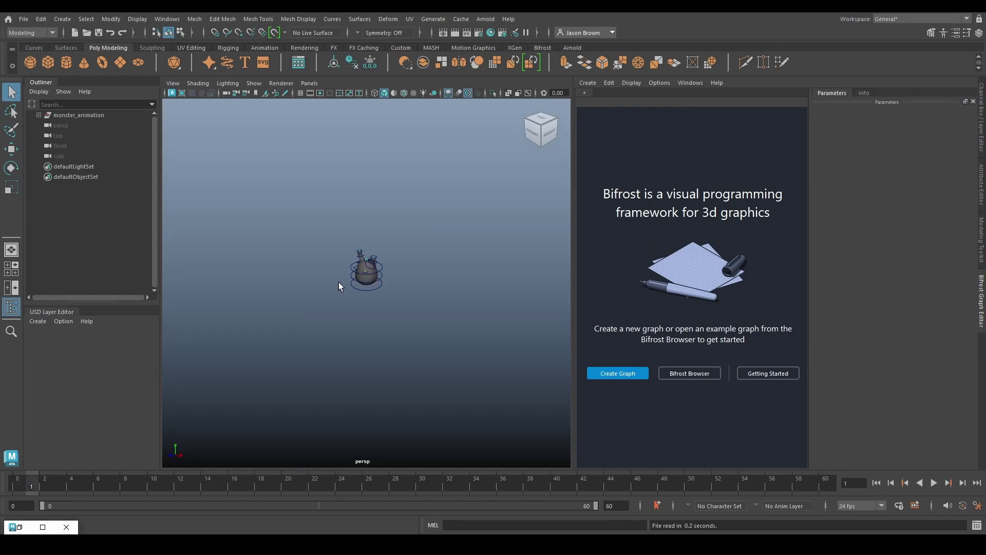
Play the monster's animation with the character framed in the viewport and return the timeline to frame 0
alt+drag(342, 283, 421, 251)
alt+right_drag(421, 251, 575, 334)
alt+middle_drag(466, 309, 478, 362)
drag(752, 483, 748, 482)
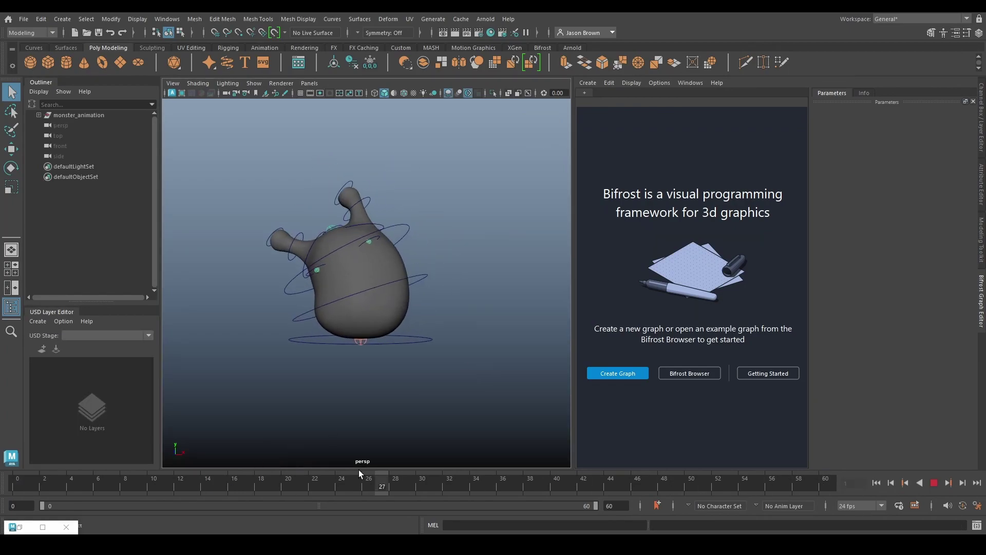
drag(14, 448, 1, 442)
Widen the Bifrost graph area, frame the monster from the front, replay its animation and rewind it
alt+drag(379, 336, 433, 354)
alt+middle_drag(433, 353, 437, 317)
alt+right_drag(437, 317, 490, 321)
drag(573, 318, 482, 308)
alt+middle_drag(362, 291, 364, 301)
alt+right_drag(364, 301, 402, 302)
alt+middle_drag(375, 314, 393, 304)
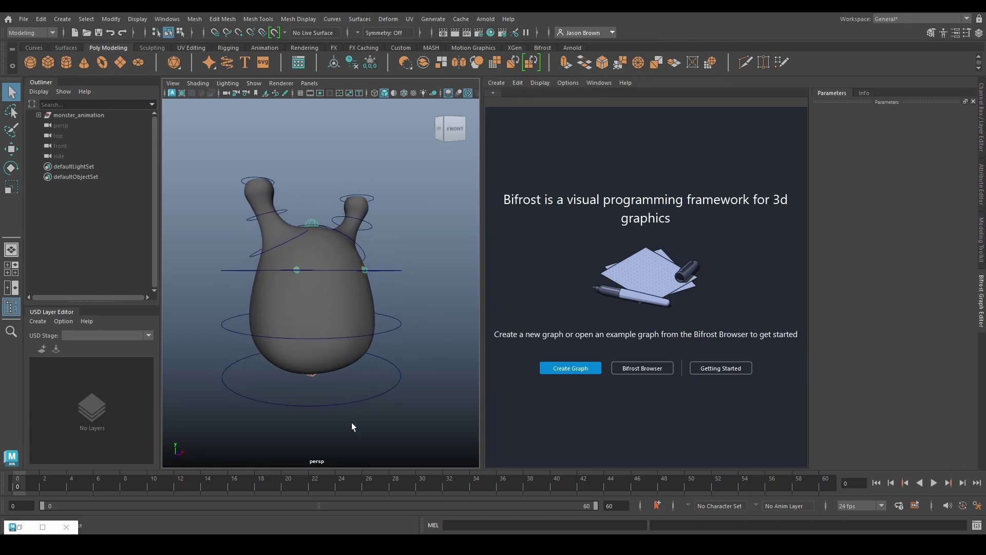
click(933, 483)
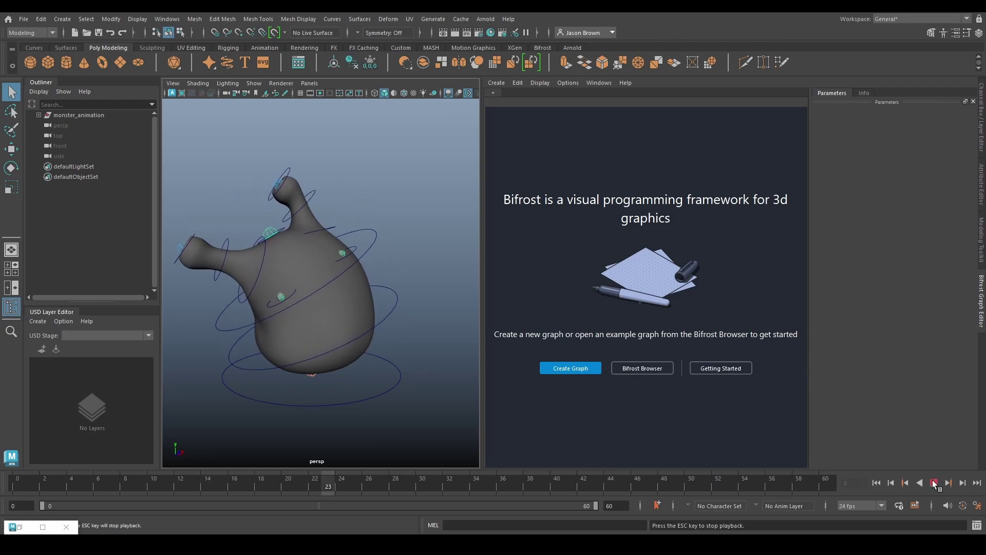
click(876, 483)
Locate monster_animation.usda in the week9 folder in File Explorer and return to Maya
key(ctrl+o)
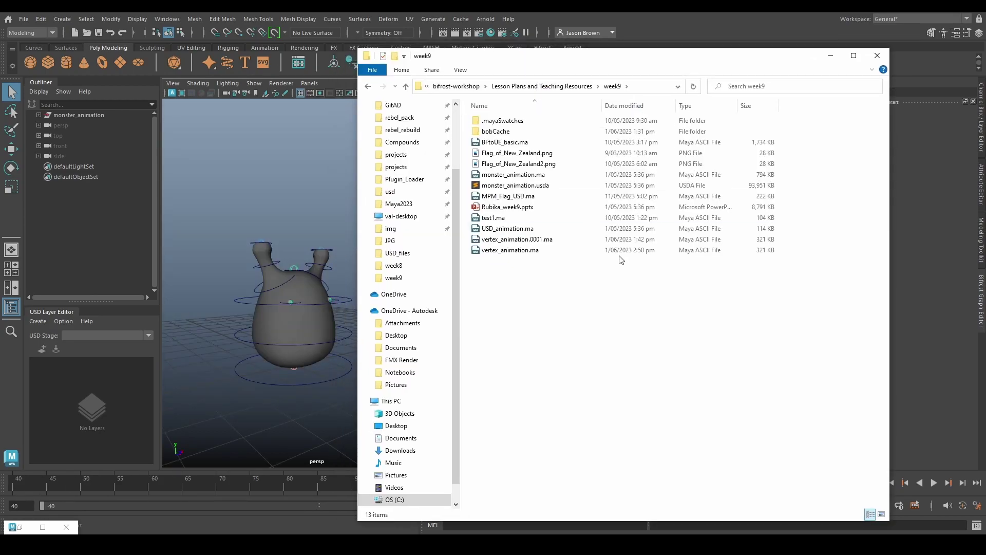
click(554, 186)
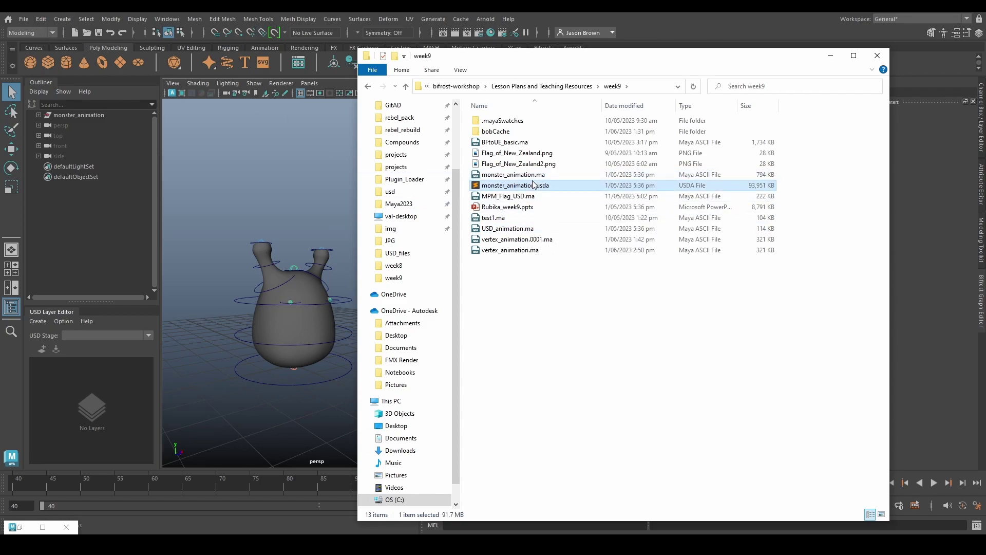
click(828, 56)
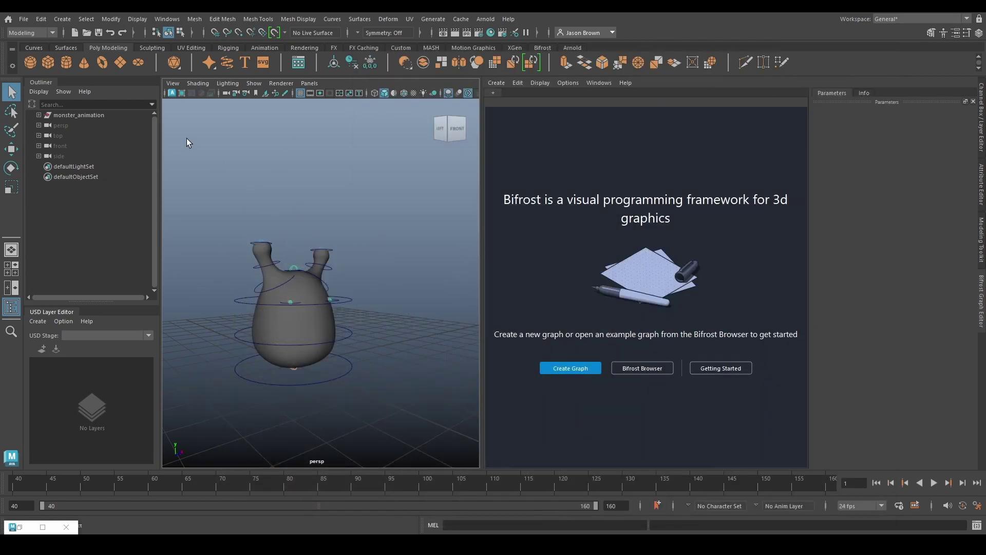
Start a new scene without saving the monster scene and create a new Bifrost graph in a wider graph area
key(ctrl+n)
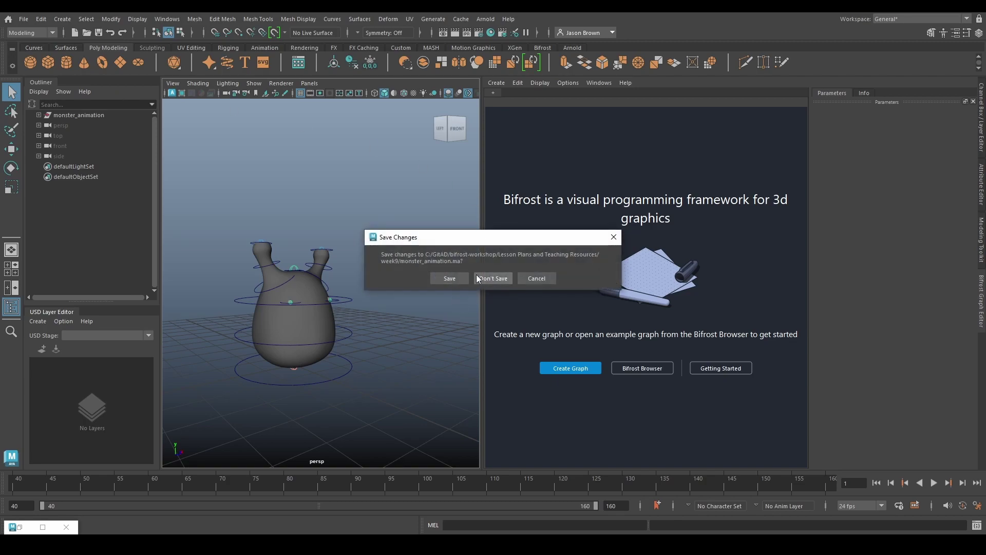
click(492, 277)
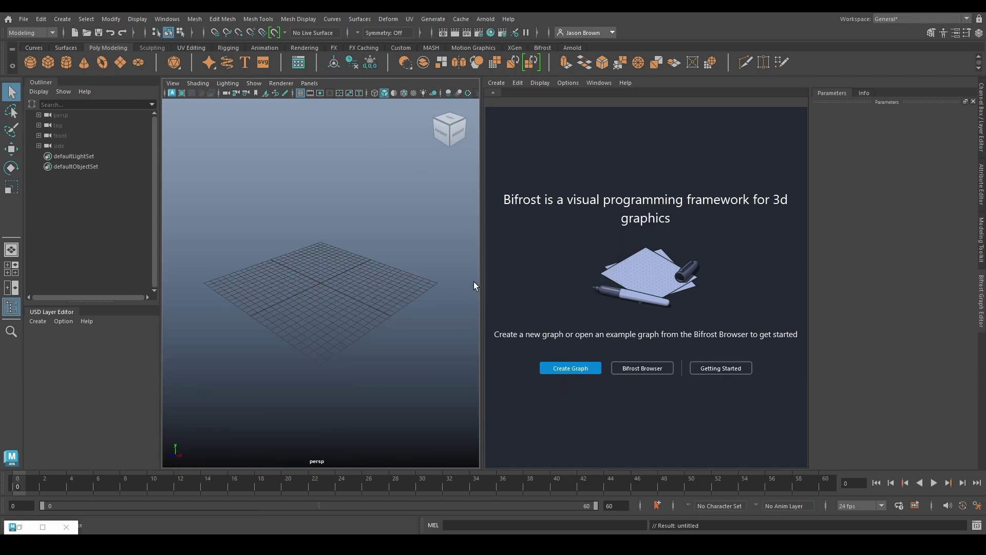
drag(484, 276, 406, 276)
click(535, 357)
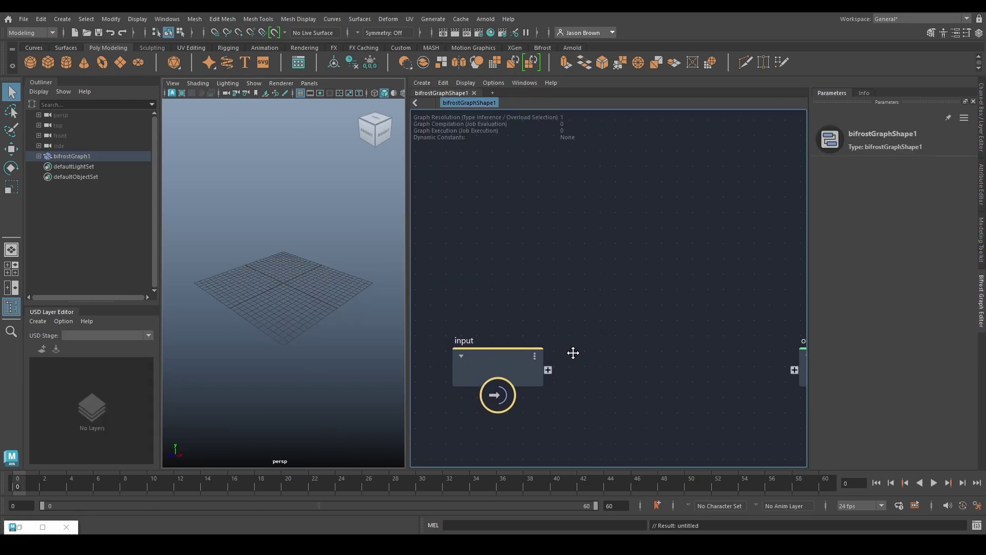
Add a define_usd_reference_from_file node to the graph and set its file to week9/monster_animation.usda
key(Tab)
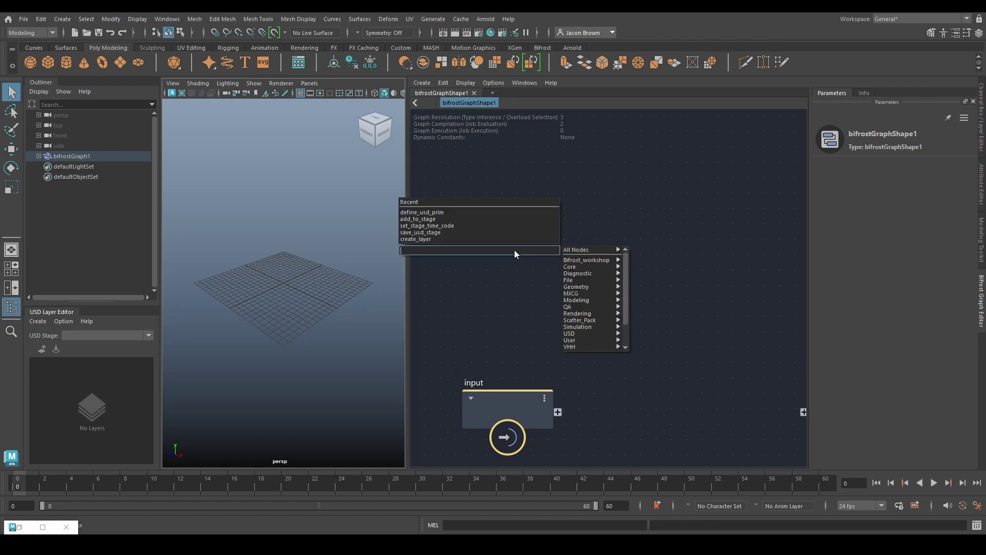
text(reference)
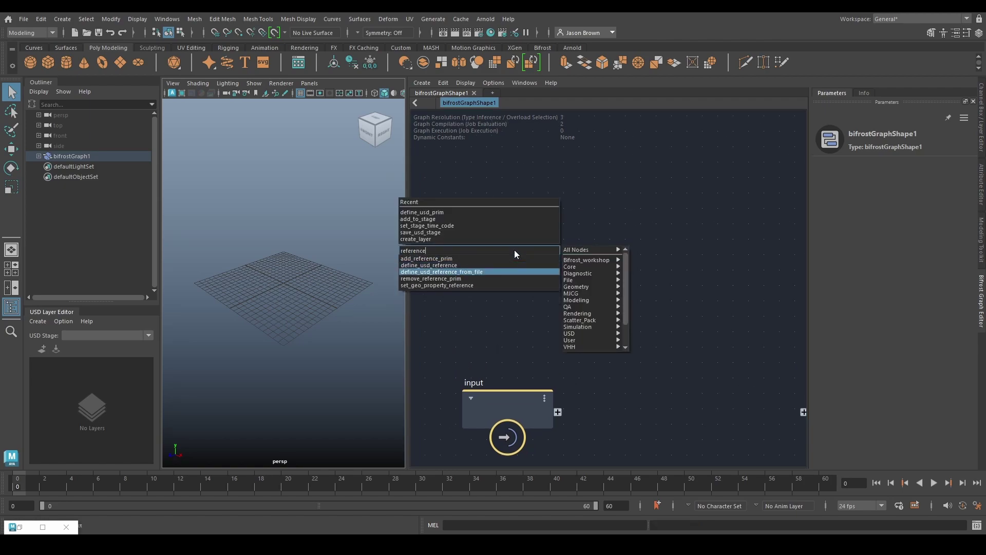
key(Return)
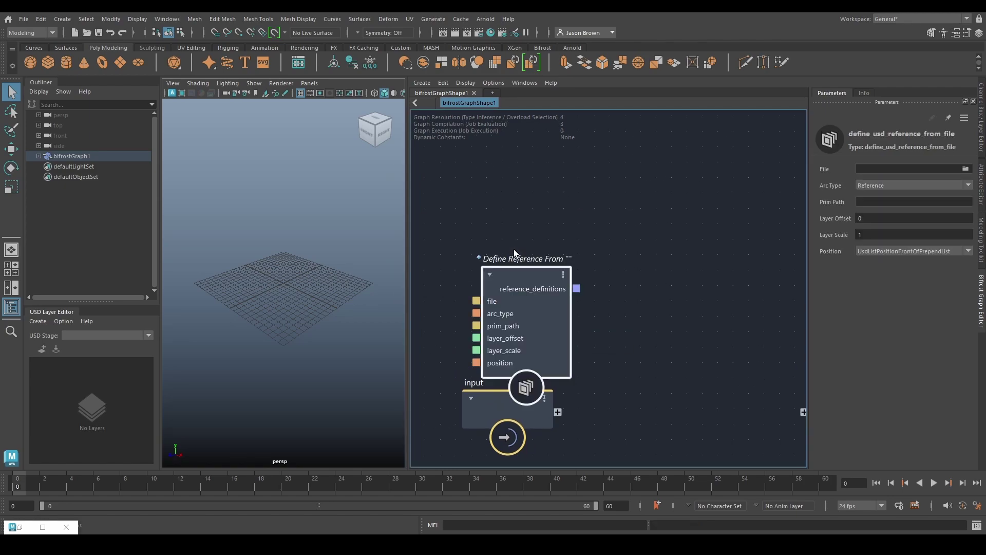
drag(516, 338, 508, 257)
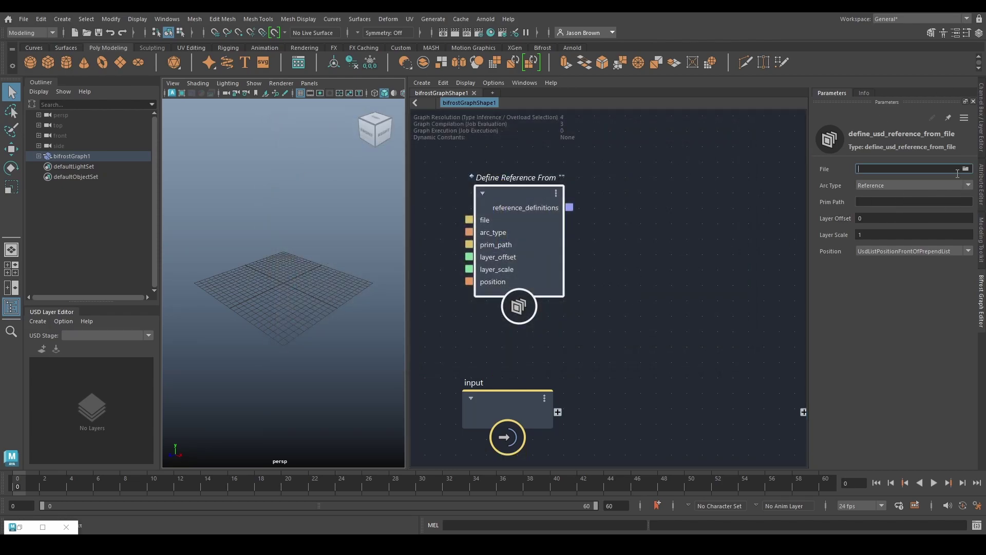
click(965, 169)
double_click(385, 245)
double_click(396, 210)
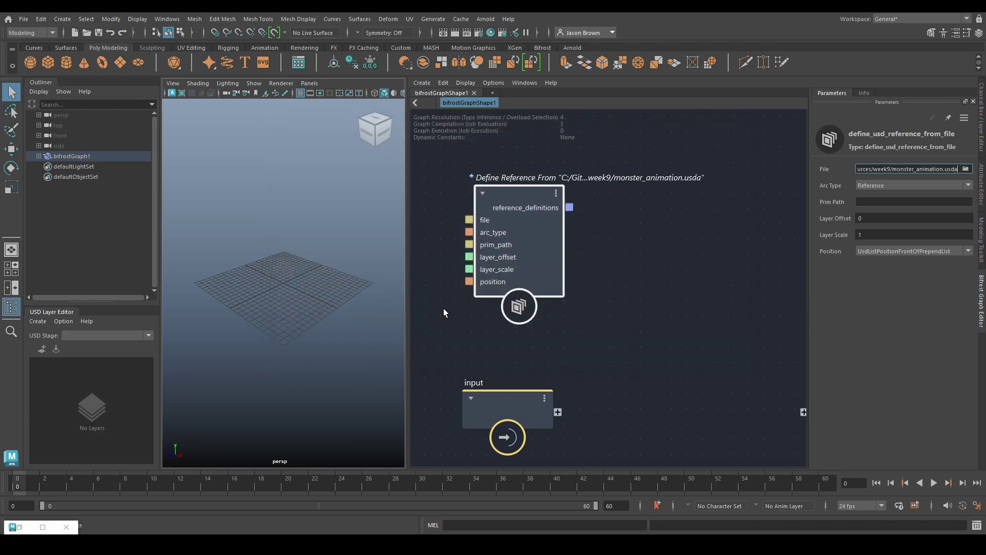
Add a define_usd_prim node of type Scope and place it above the reference node's output side
scroll(621, 256, down, 4)
alt+middle_drag(623, 257, 587, 291)
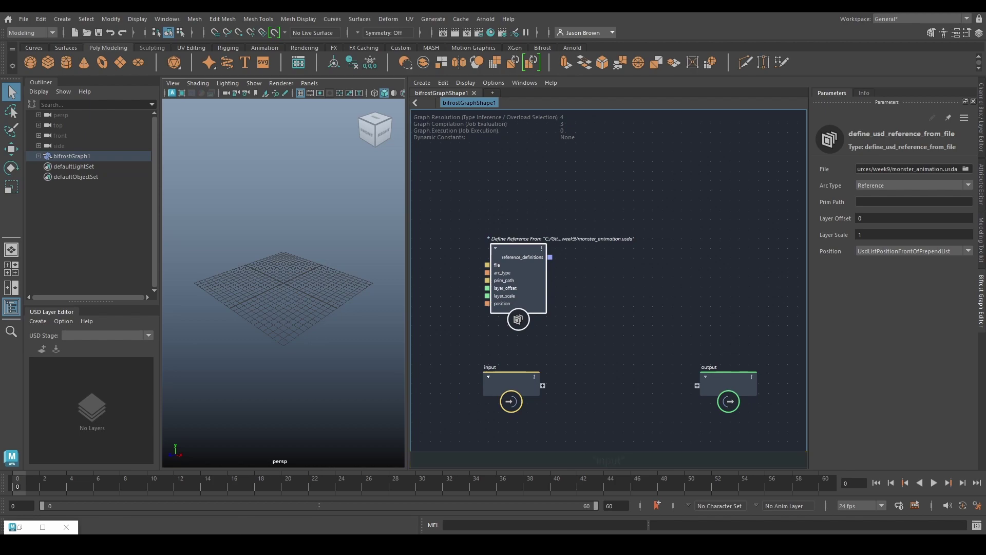
middle_drag(592, 269, 623, 297)
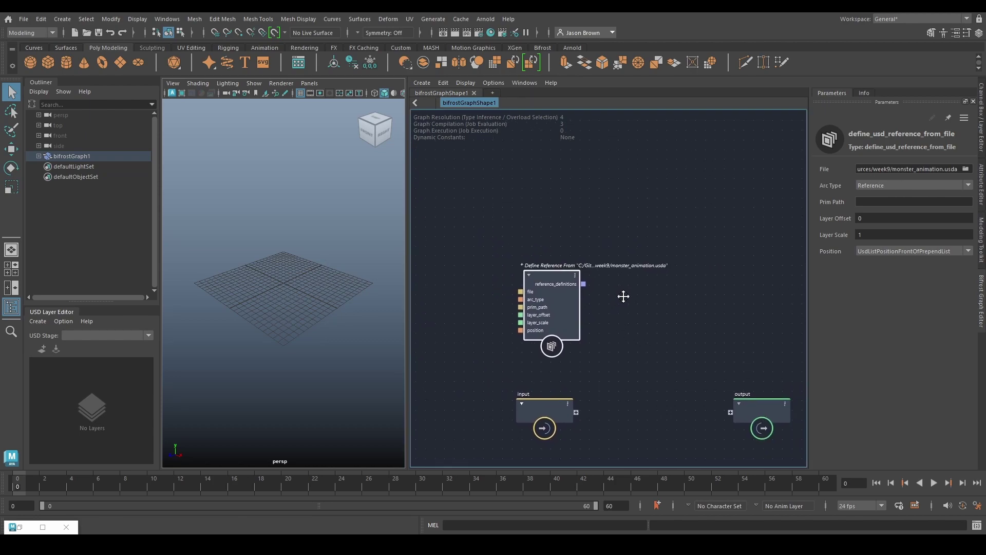
key(Tab)
key(Return)
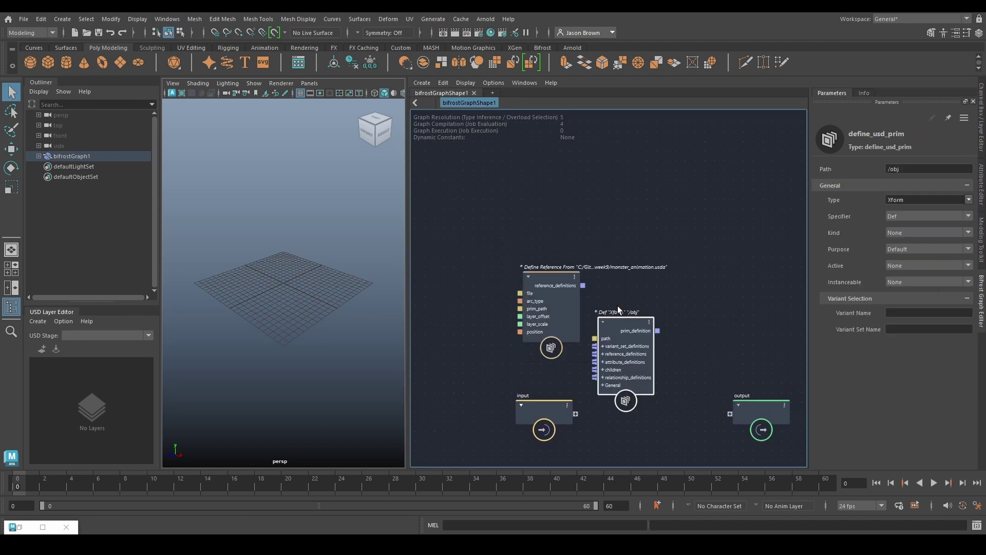
click(970, 199)
click(893, 211)
drag(651, 342, 705, 207)
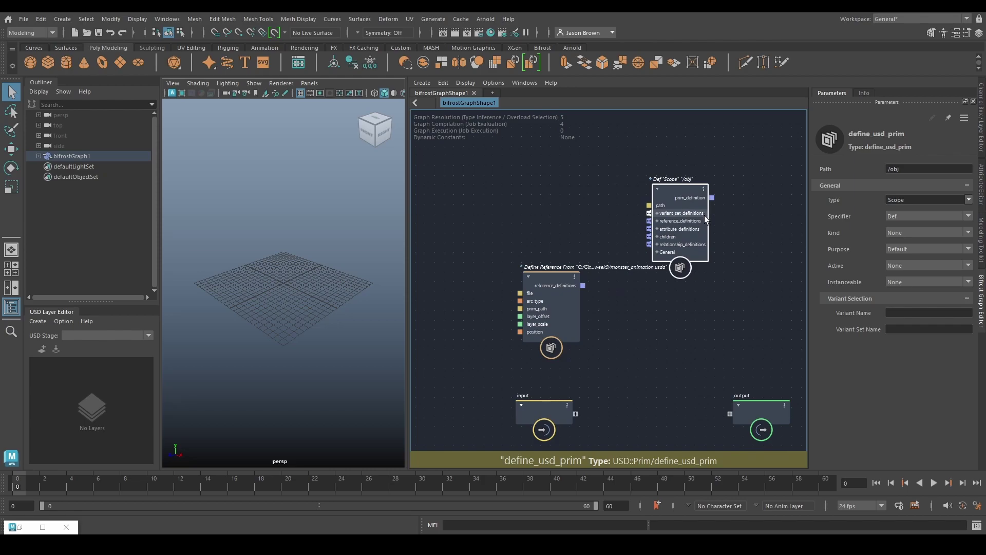
Set the prim's path to /prototype1 and feed the reference node's output into its reference_definitions
click(921, 171)
text(prototype1)
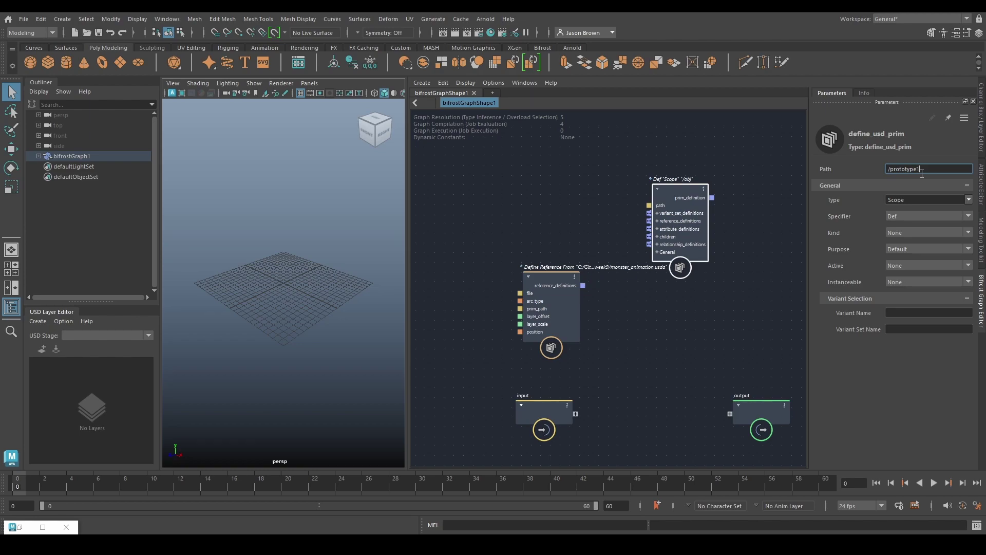
key(Return)
drag(583, 285, 660, 219)
drag(551, 301, 537, 276)
Add a create_usd_stage node above the /prototype1 prim node
middle_drag(661, 250, 616, 319)
key(Tab)
text(cre)
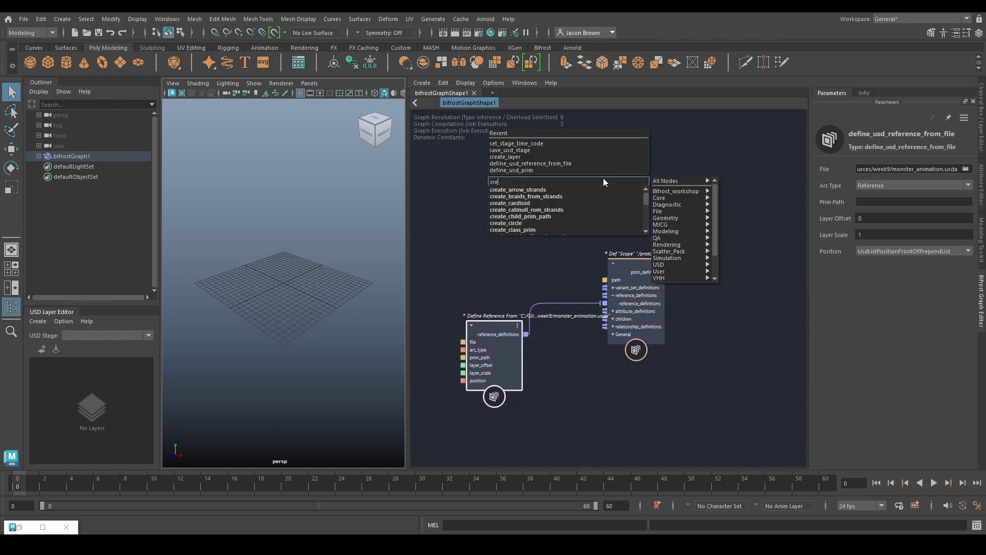
text(ate_usd)
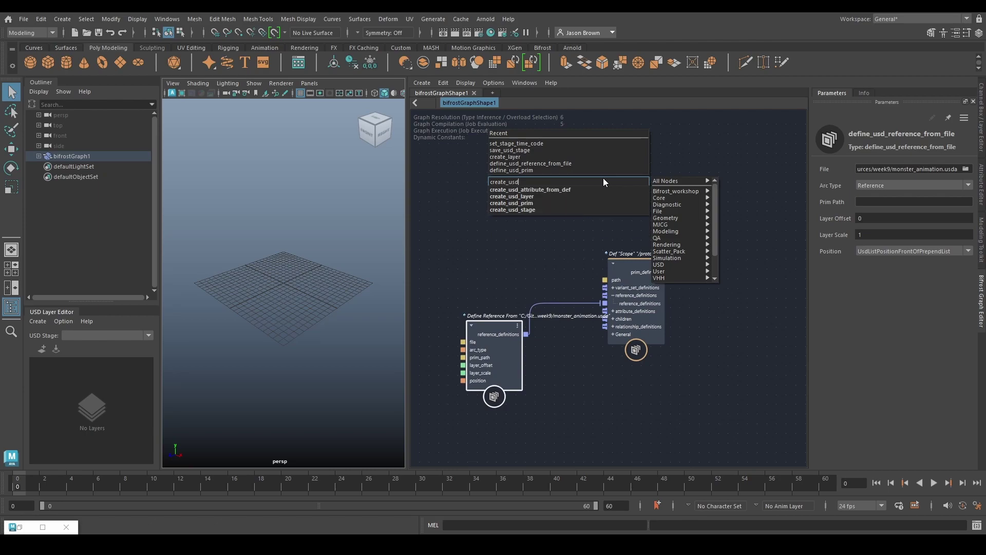
key(Return)
Add an add_to_stage node and connect the created stage and the /prototype1 prim definition to it
key(Tab)
text(add)
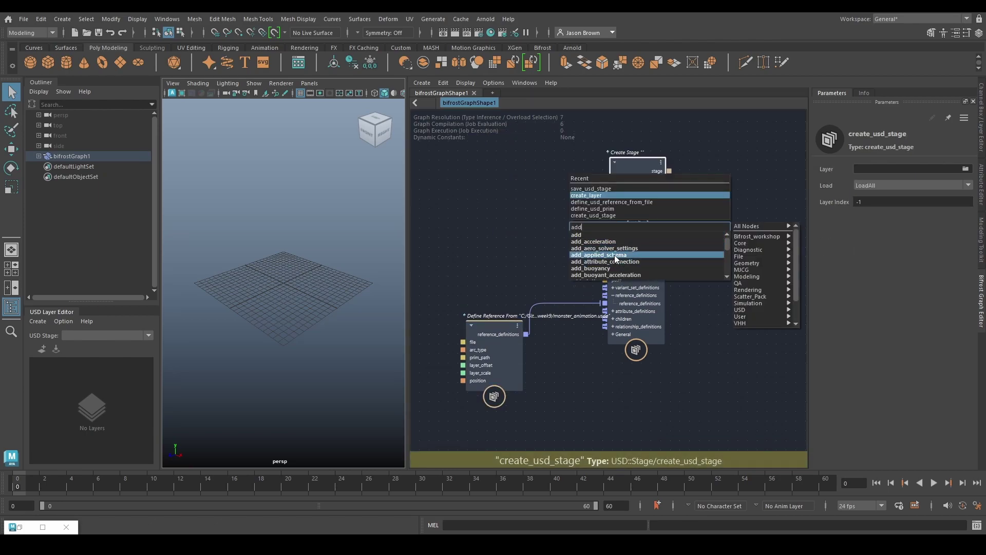
text(_to)
key(Return)
drag(690, 241, 736, 214)
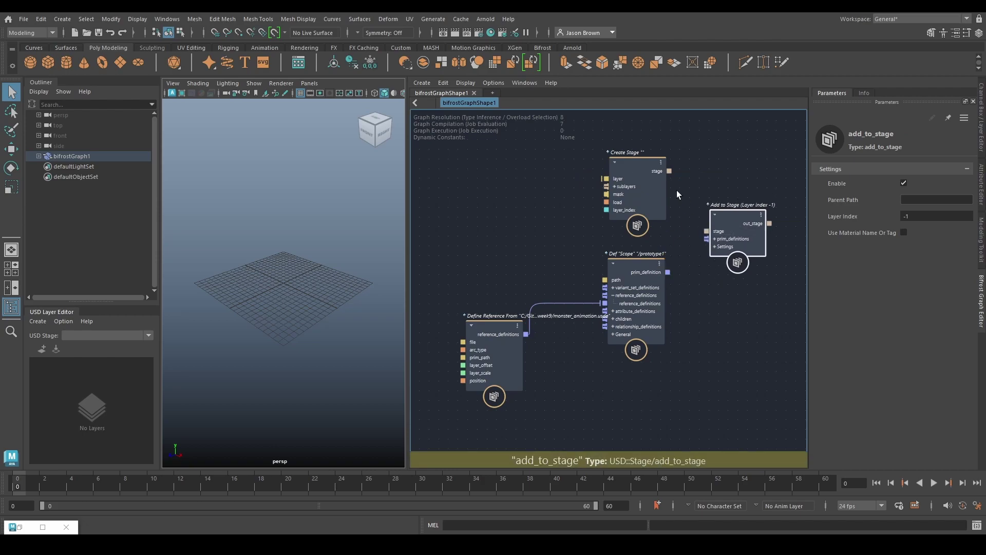
drag(669, 170, 707, 231)
drag(666, 272, 707, 239)
Add a new output node beside the Add to Stage node and connect out_stage to it
key(f)
key(Tab)
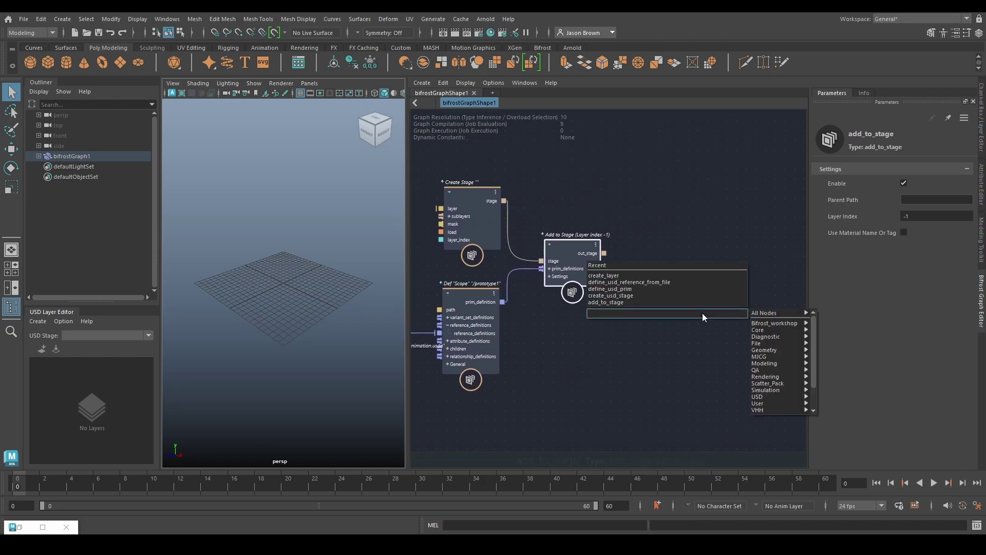
text(output)
key(Return)
drag(706, 337, 677, 257)
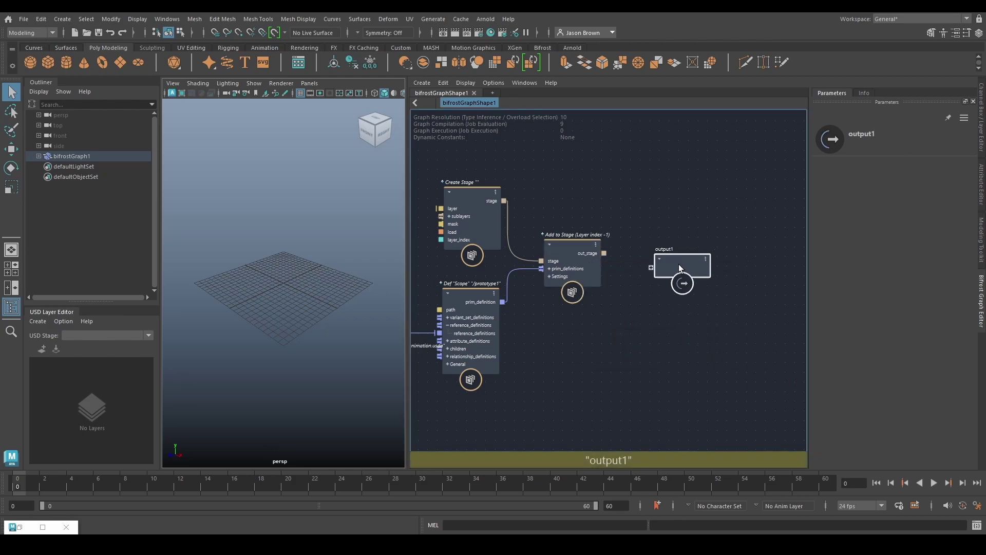
drag(605, 253, 648, 259)
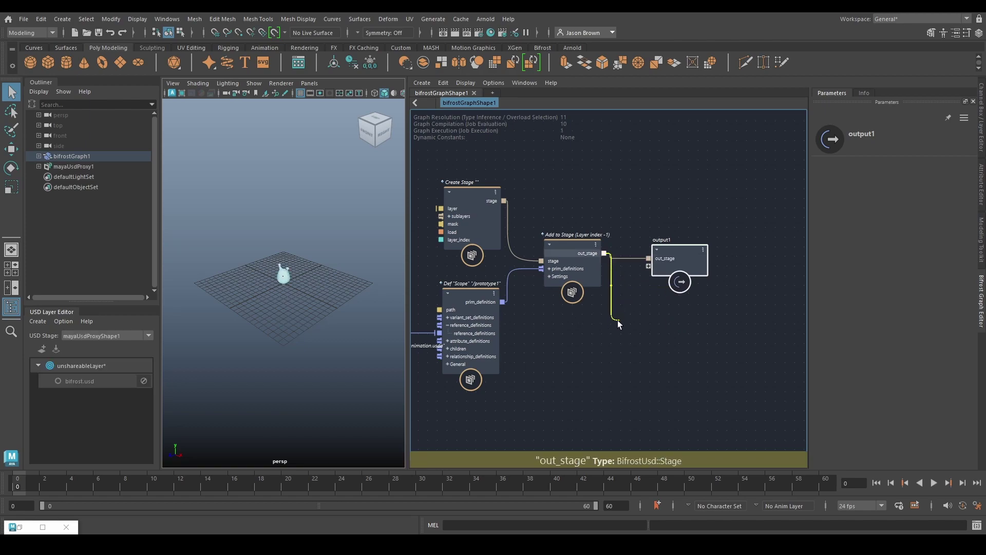
Play the referenced monster's animation, return to frame 0 and examine the character up close in the viewport
alt+drag(313, 287, 321, 301)
alt+middle_drag(322, 301, 332, 314)
alt+right_drag(332, 314, 409, 362)
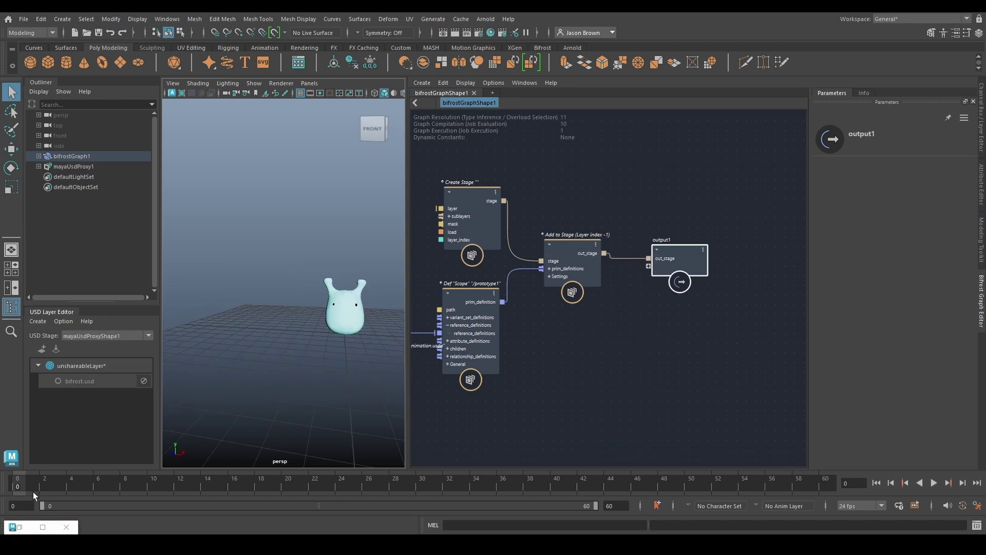
drag(19, 486, 175, 505)
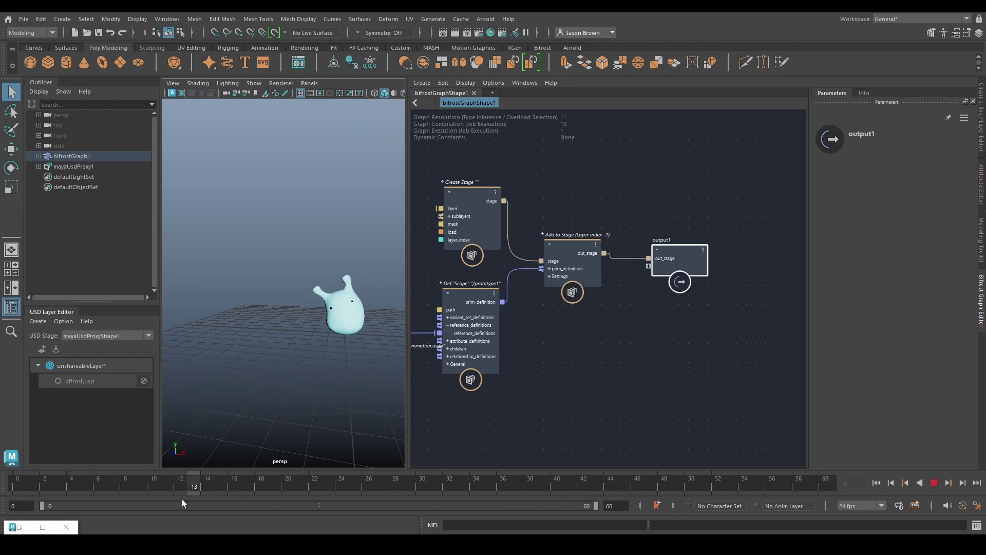
mouse_move(841, 478)
mouse_down()
mouse_move(2, 483)
mouse_move(797, 478)
mouse_move(159, 508)
mouse_move(16, 502)
mouse_up()
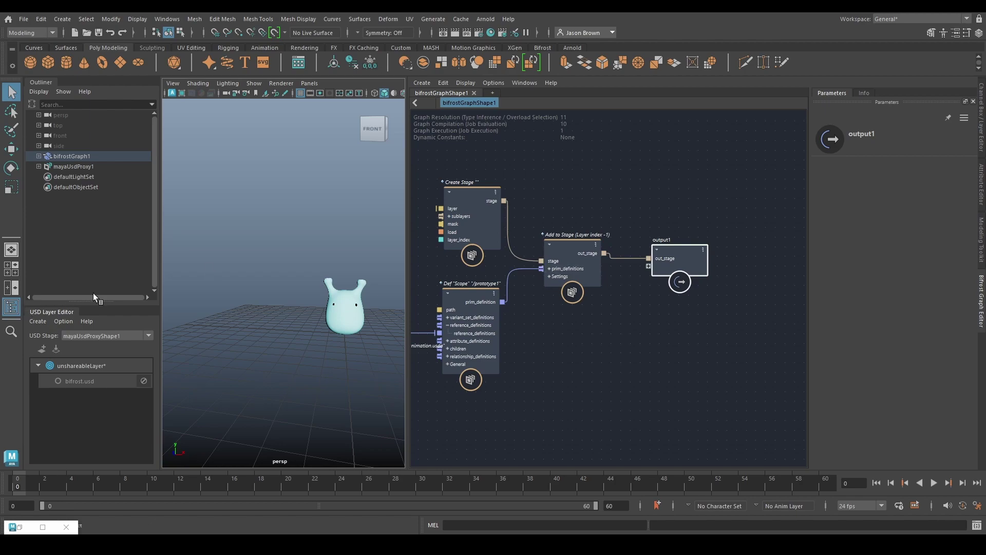
alt+right_drag(267, 312, 333, 335)
alt+middle_drag(333, 334, 359, 269)
alt+right_drag(360, 269, 293, 275)
alt+drag(292, 275, 249, 287)
mouse_move(249, 286)
alt+middle_down()
mouse_move(287, 282)
mouse_move(241, 269)
alt+middle_up()
alt+right_drag(241, 270, 284, 275)
alt+drag(284, 275, 336, 295)
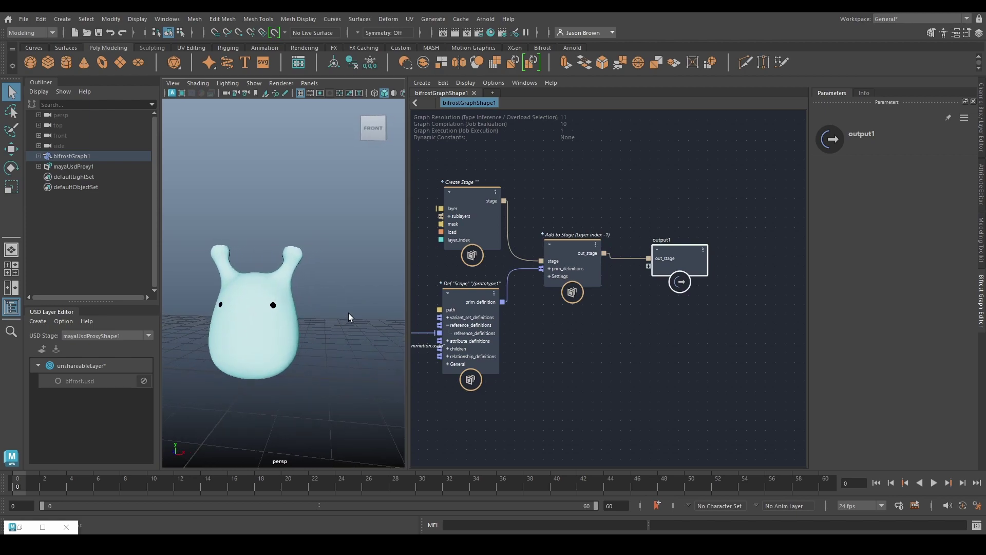
Shift the output1 node slightly closer to the Add to Stage node
drag(680, 267, 669, 262)
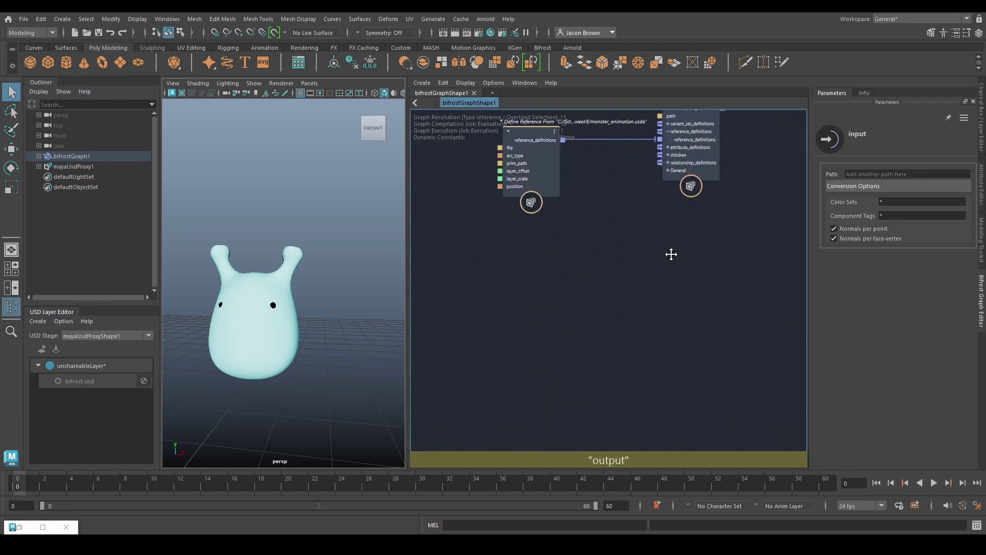
Duplicate the /prototype1 prim definition node and place the copy below the original
middle_drag(671, 254, 665, 347)
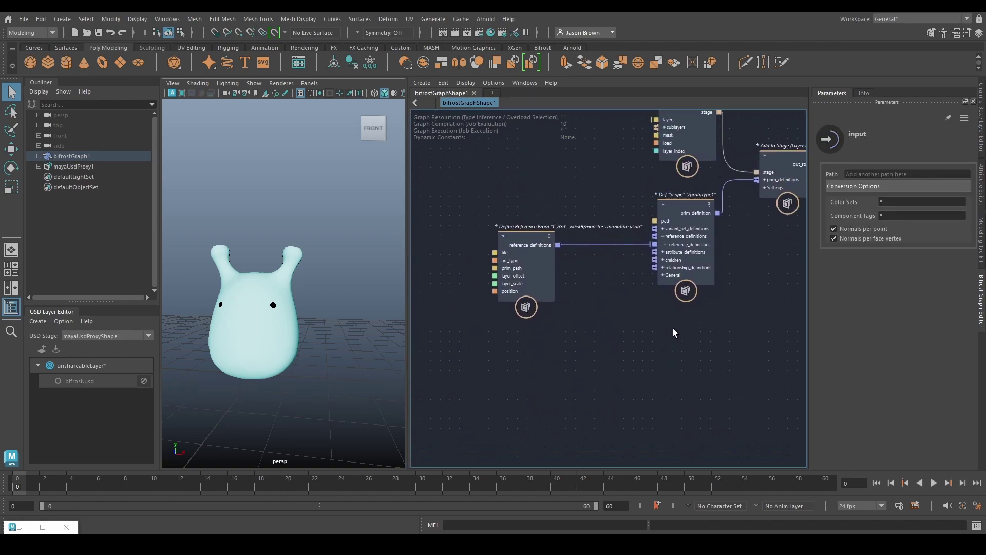
middle_drag(716, 274, 529, 318)
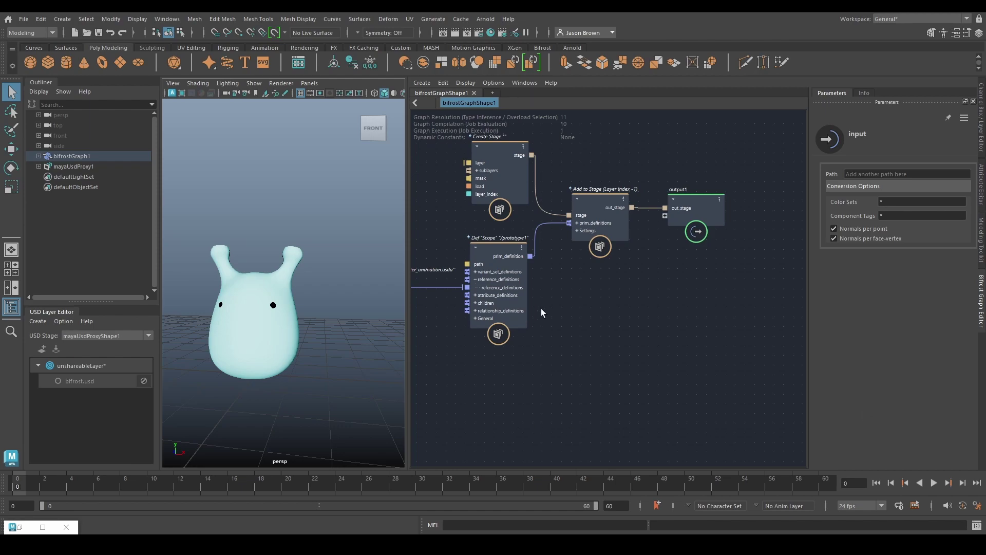
alt+middle_drag(521, 370, 577, 323)
key(Tab)
key(Escape)
click(535, 217)
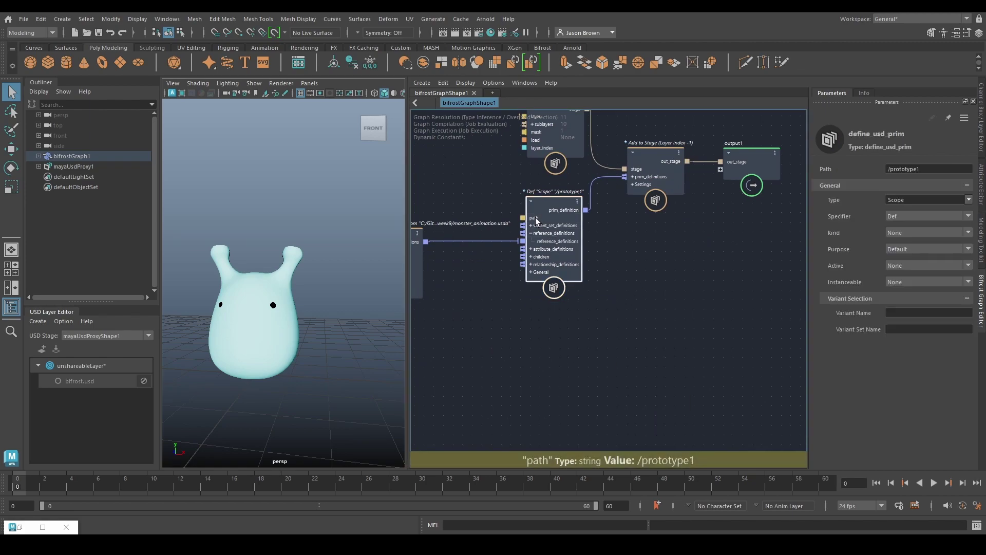
key(ctrl+c)
key(ctrl+v)
alt+middle_drag(544, 379, 732, 360)
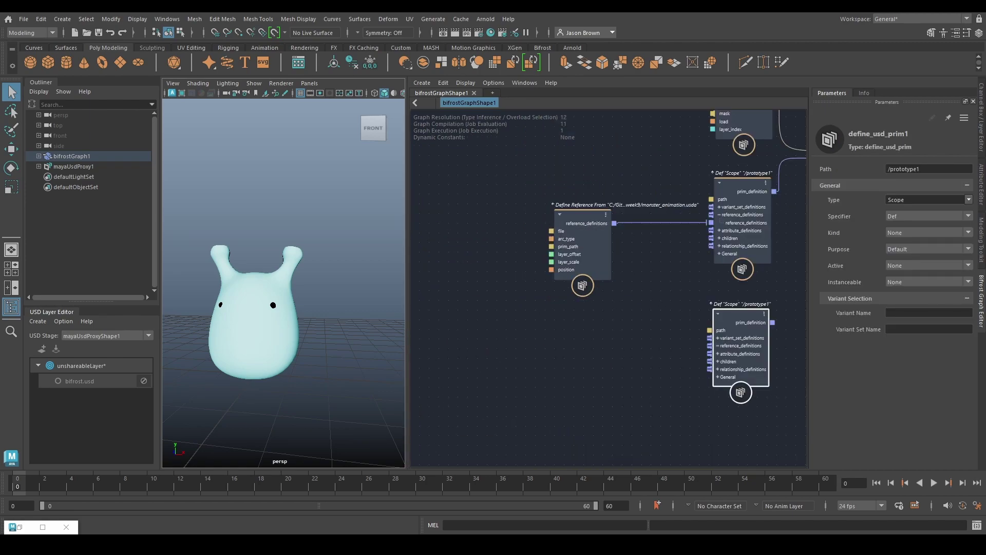
Duplicate the monster_animation.usda reference node below the original and connect its reference_definitions output to the copied prim definition
click(573, 248)
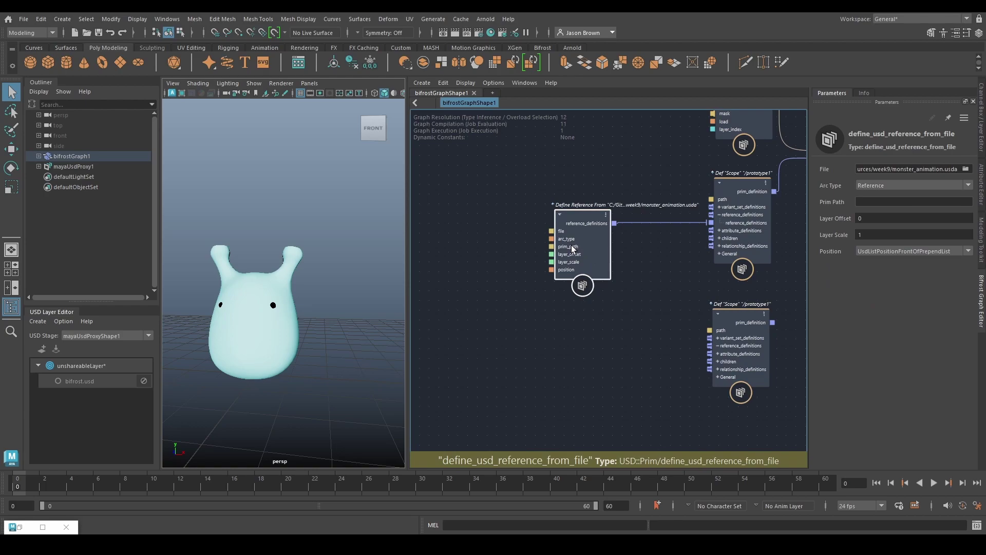
key(ctrl+d)
drag(603, 344, 580, 344)
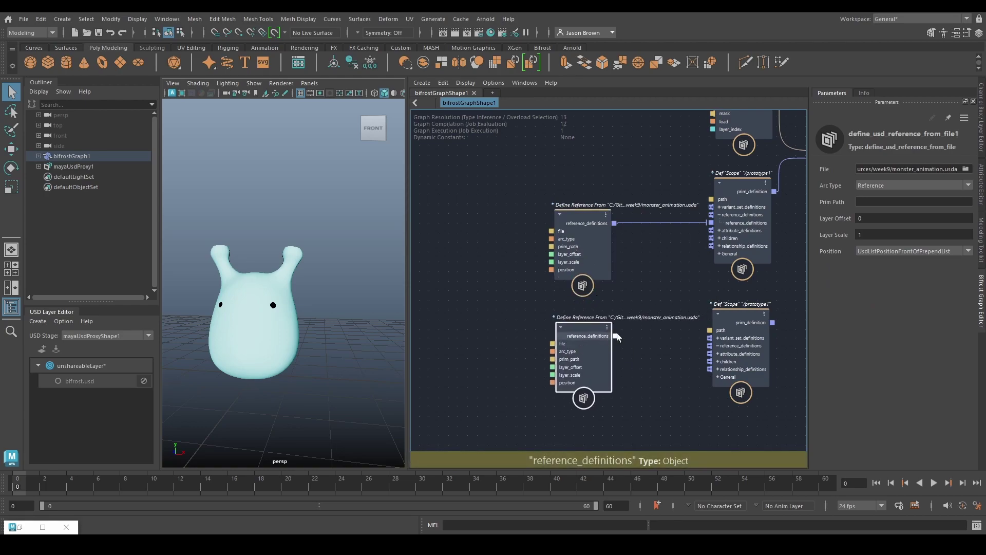
drag(615, 336, 717, 339)
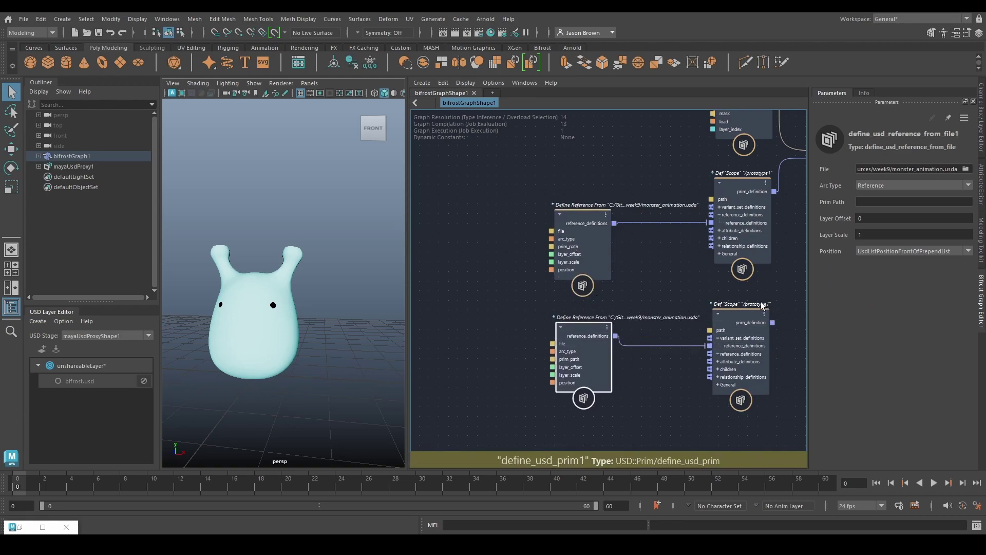
Set the copied prim definition's path to /prototype2 and open the duplicated reference node's layer offset for editing
click(762, 305)
click(934, 169)
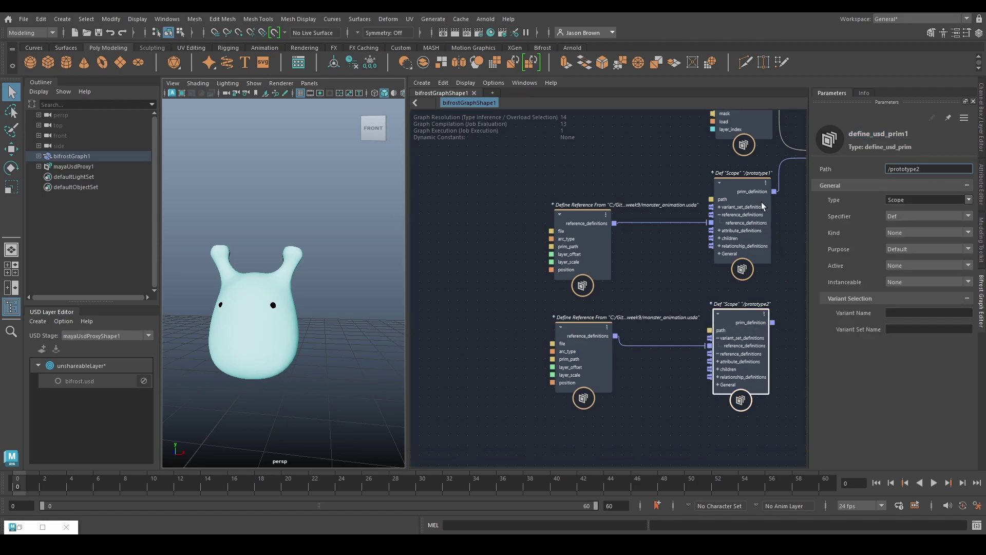
alt+middle_drag(633, 302, 631, 280)
click(577, 319)
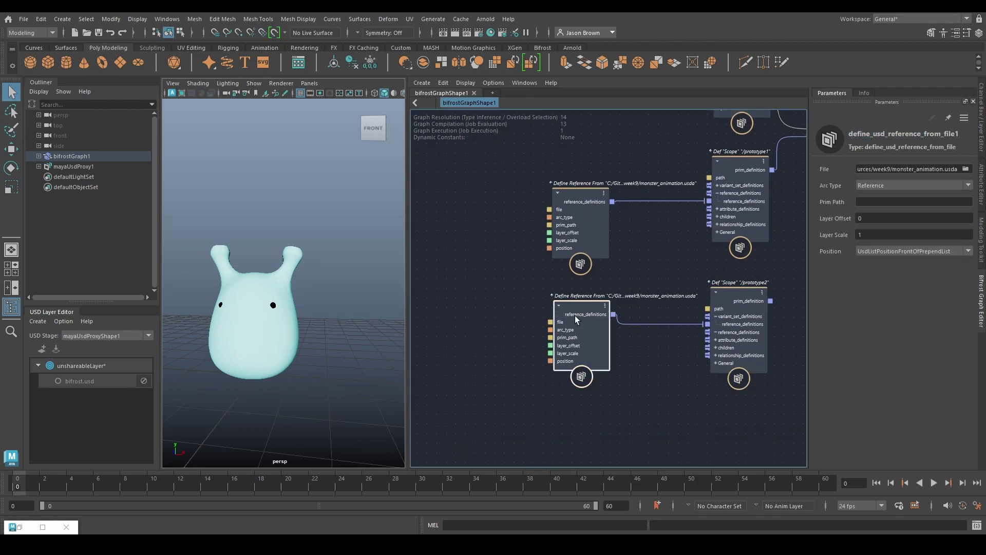
click(872, 218)
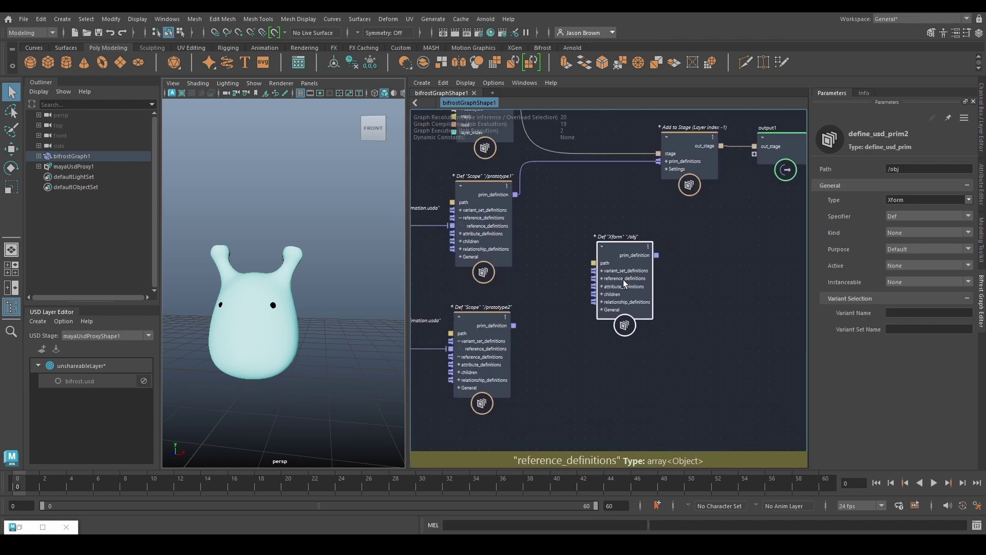
Set the new Xform prim definition's path to /offset and position the node beside the prototype definitions
drag(637, 313, 617, 241)
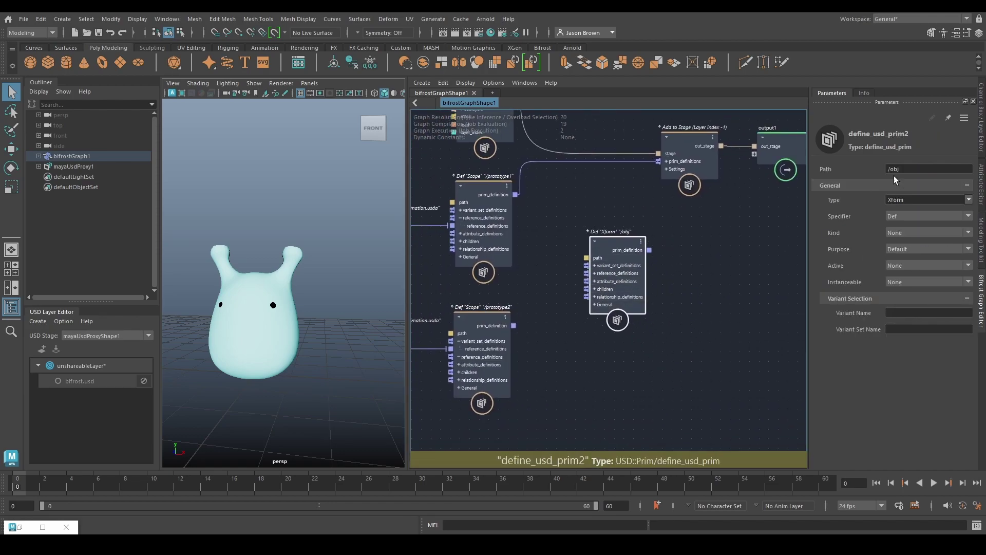
click(910, 167)
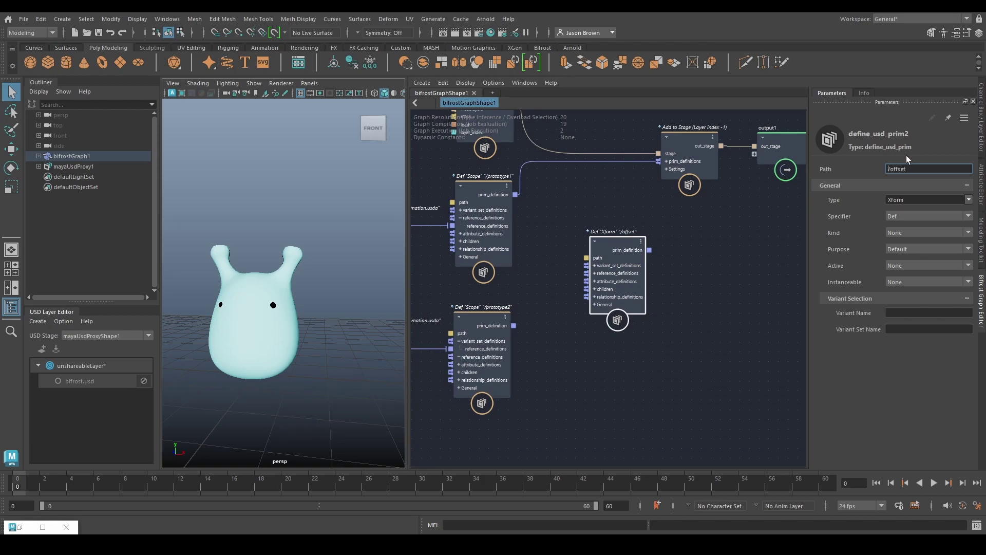
drag(624, 288, 621, 265)
Duplicate the /offset Xform prim definition, stack the two nodes vertically and set the upper one's path to /zeroed
key(ctrl+d)
mouse_move(630, 334)
mouse_down()
mouse_move(612, 350)
mouse_move(621, 347)
mouse_up()
drag(623, 297, 624, 288)
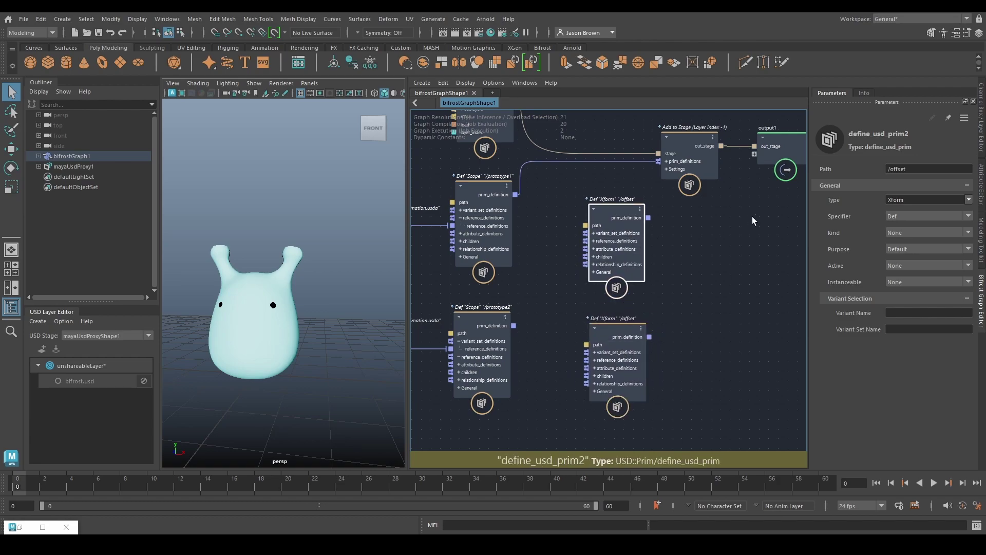
click(911, 169)
text(/zeroed)
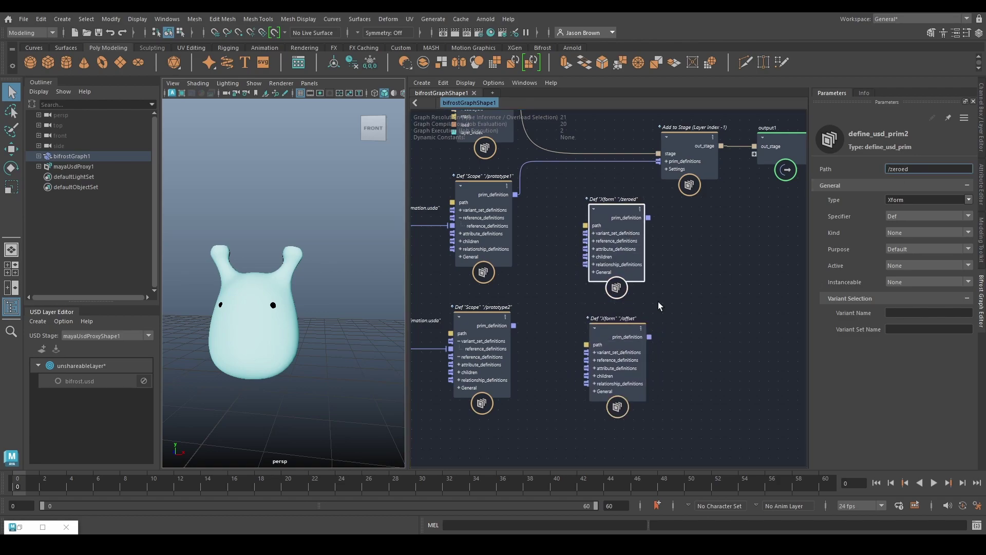
Connect the /prototype1 definition to the children of /zeroed and the /prototype2 definition to the children of /offset
middle_drag(648, 300, 686, 282)
drag(534, 185, 605, 246)
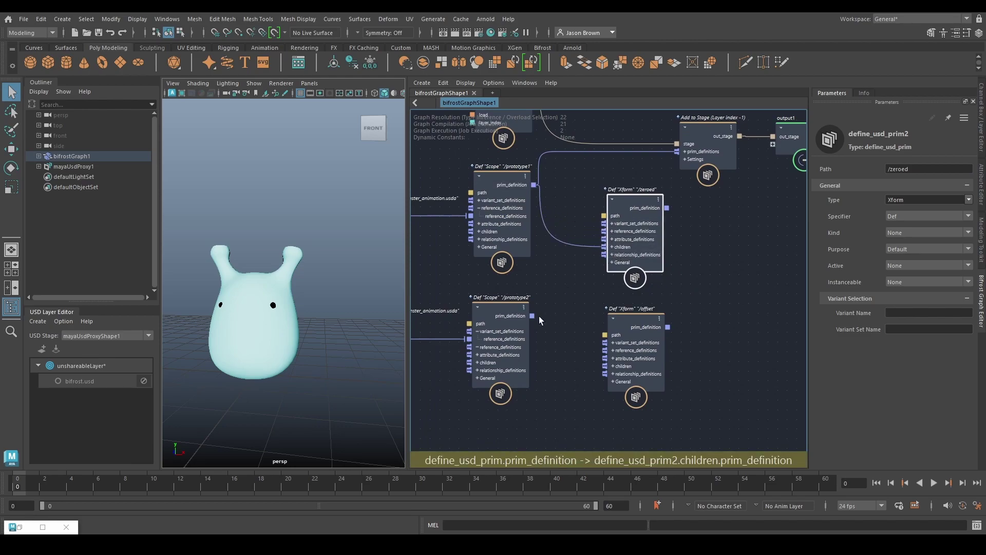
drag(532, 317, 605, 373)
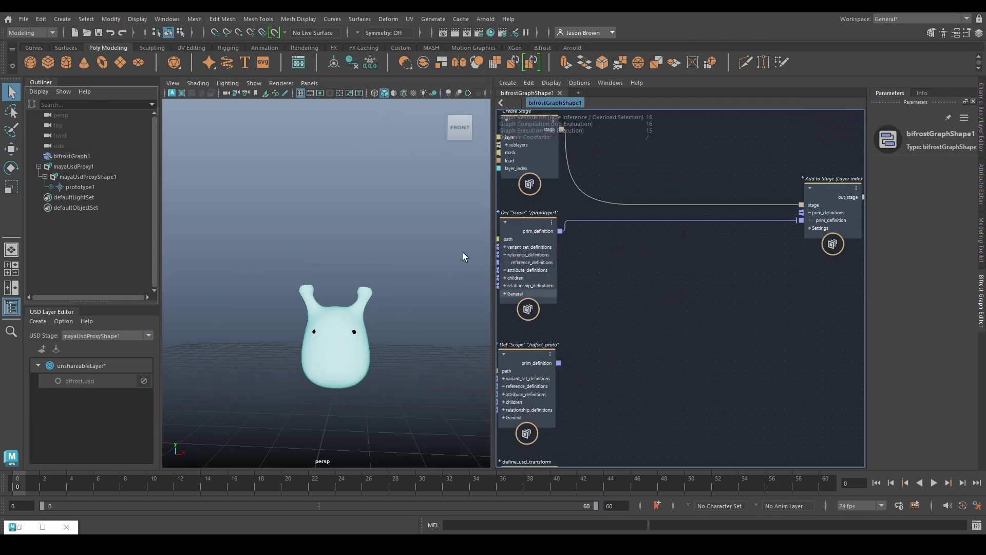
Move the define_usd_transform node down and shift the /offset_proto definition with its reference node aside to make room in the graph
scroll(345, 336, down, 8)
scroll(333, 321, up, 3)
mouse_move(318, 323)
alt+mouse_down()
mouse_move(331, 346)
mouse_move(316, 332)
alt+mouse_up()
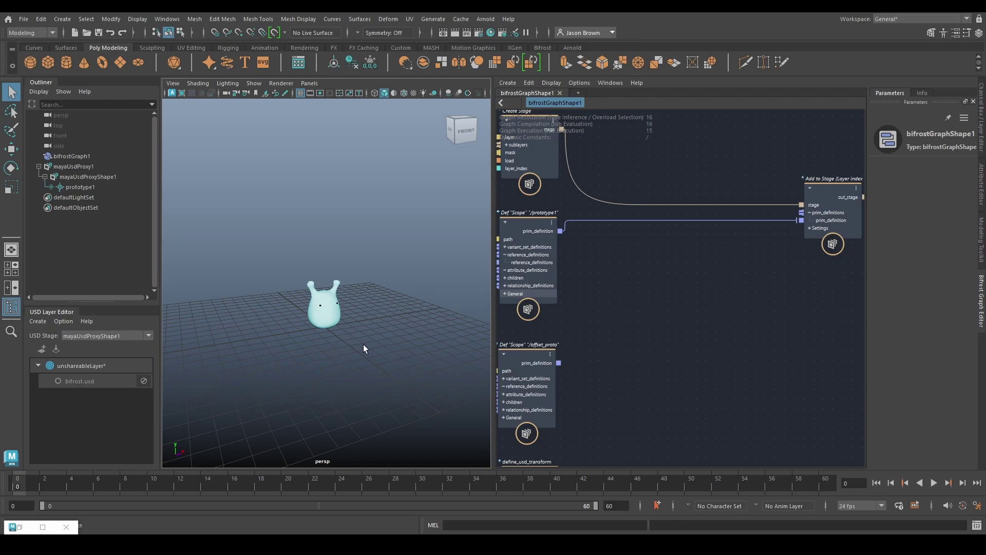
scroll(668, 353, down, 2)
alt+middle_drag(667, 354, 772, 295)
drag(683, 382, 686, 437)
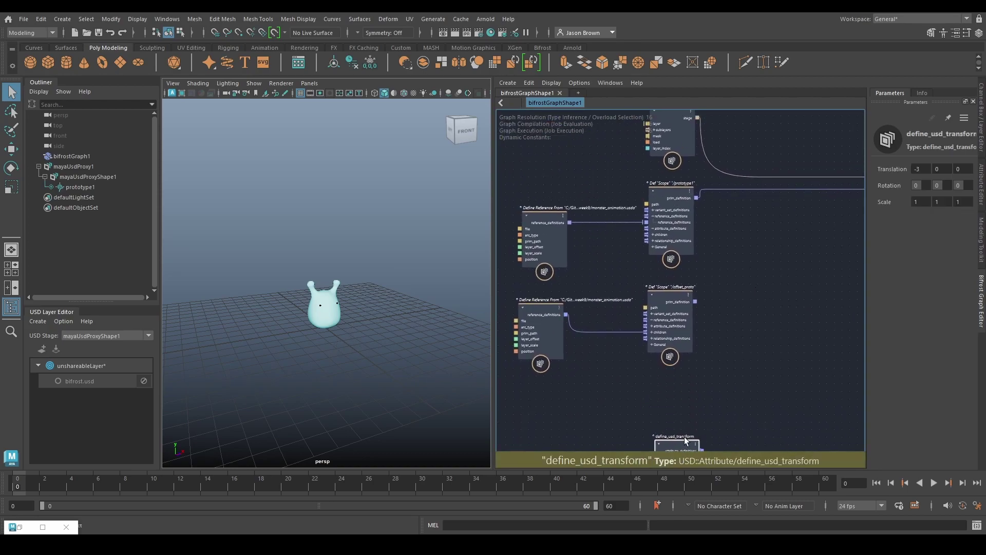
drag(731, 280, 564, 375)
drag(668, 314, 617, 325)
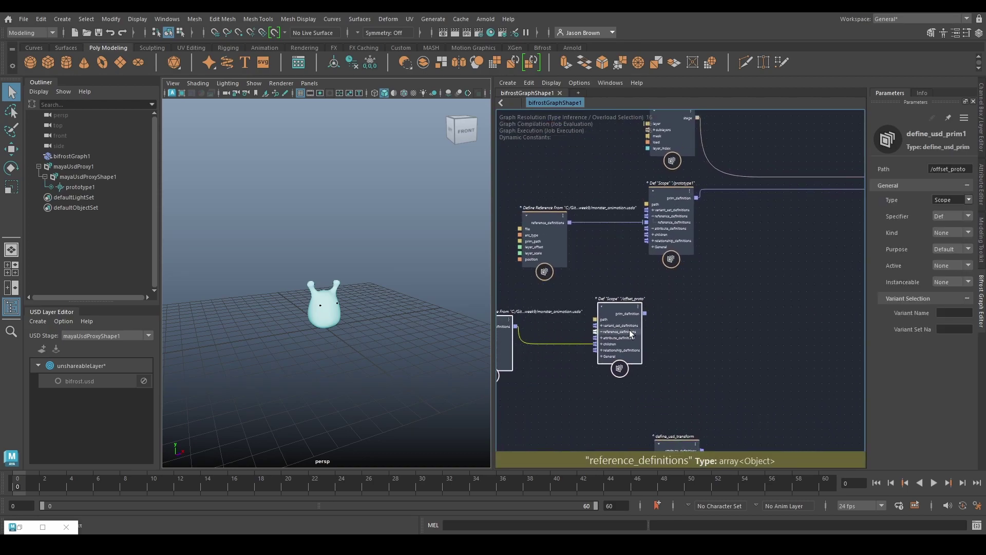
Add a create_mesh_plane node and cut the unwanted wires linking it to the /offset_proto and reference nodes
middle_drag(751, 378, 652, 351)
key(Tab)
text(cmplane)
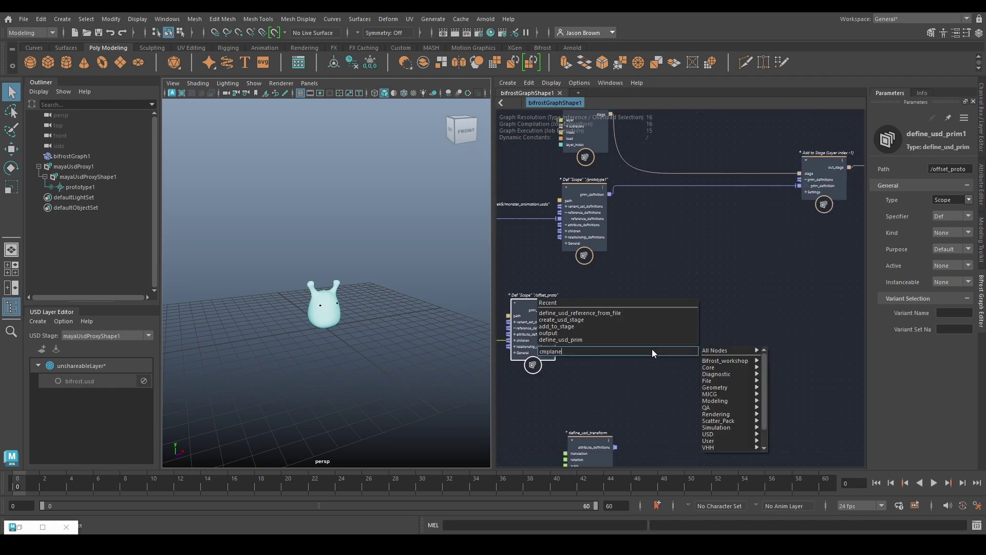
key(BackSpace)
key(Return)
middle_drag(562, 366, 636, 308)
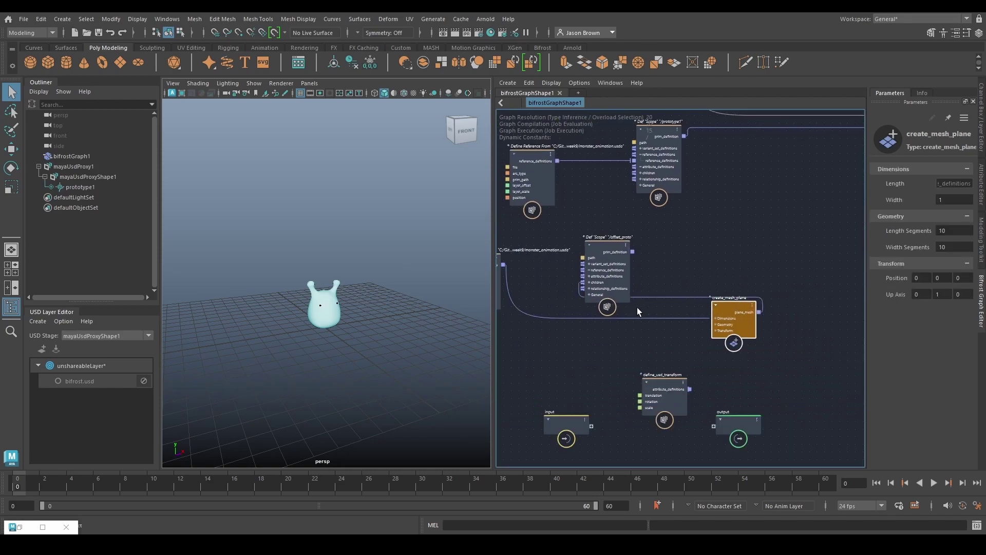
mouse_move(692, 289)
ctrl+alt+shift+mouse_down()
mouse_move(691, 331)
mouse_move(696, 299)
ctrl+alt+shift+mouse_up()
Add a terminal node and connect the mesh plane's plane_mesh output to its diagnostic input
middle_drag(754, 271, 744, 282)
key(Tab)
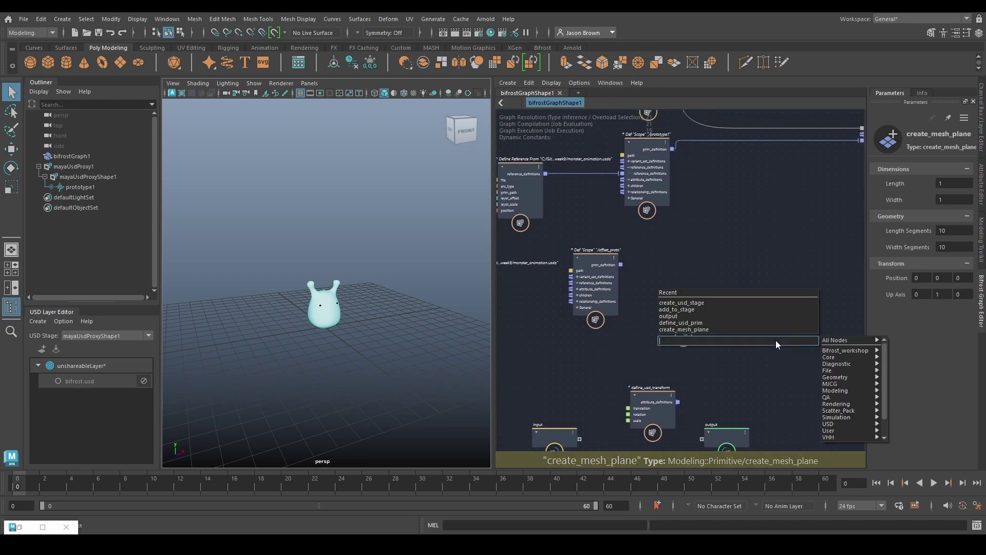
text(terminal)
key(Return)
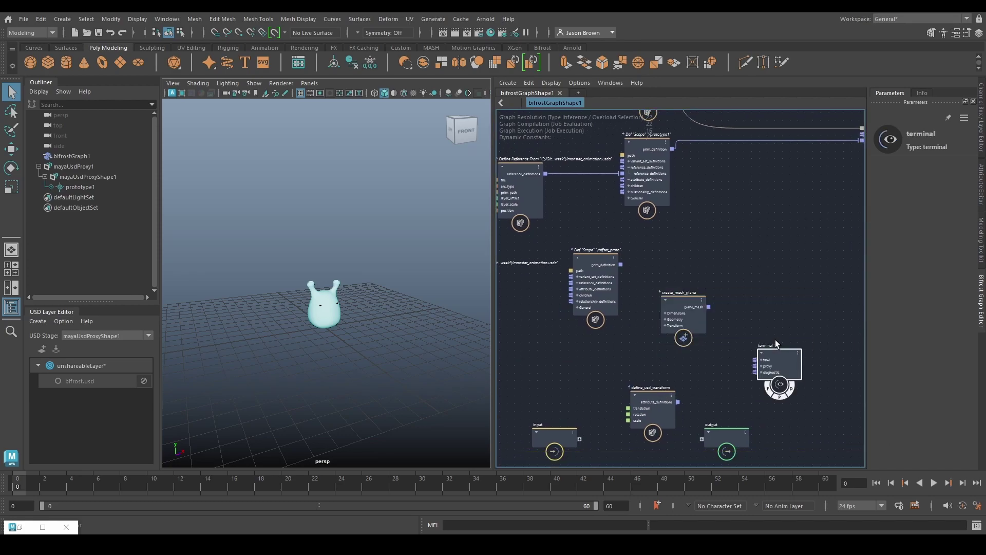
middle_drag(775, 339, 718, 324)
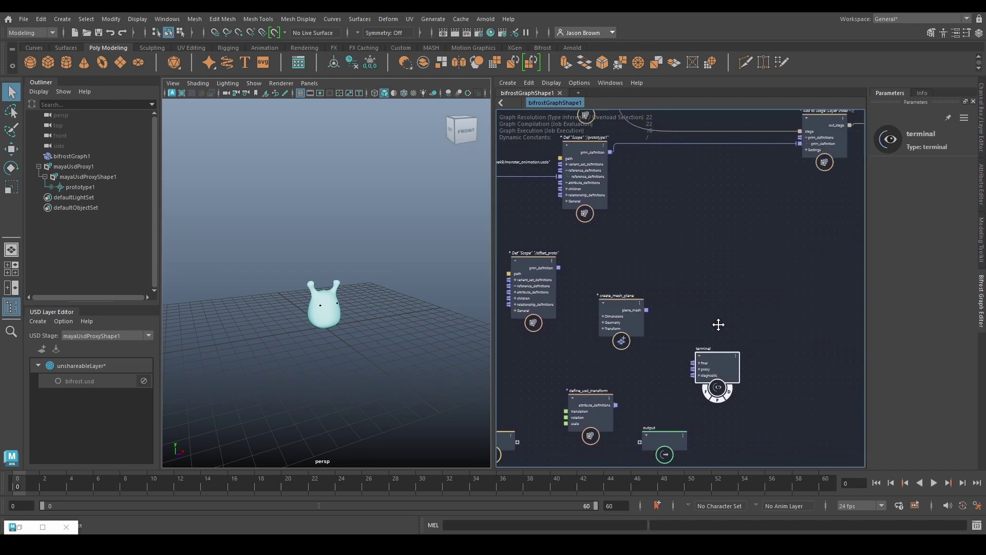
click(645, 316)
drag(644, 312, 707, 356)
Set the mesh plane's length and width to 25 and open its length segments for editing
click(602, 318)
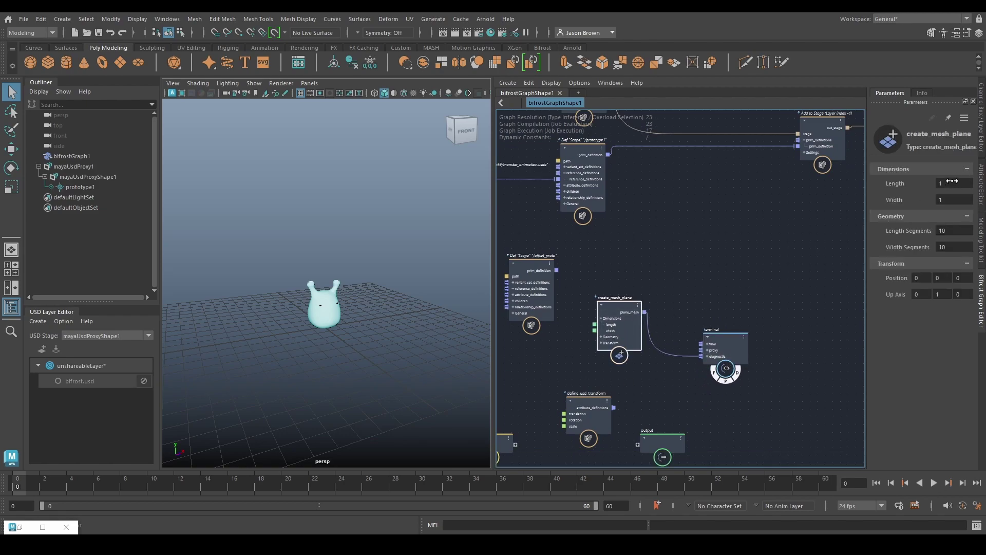
click(941, 200)
key(Return)
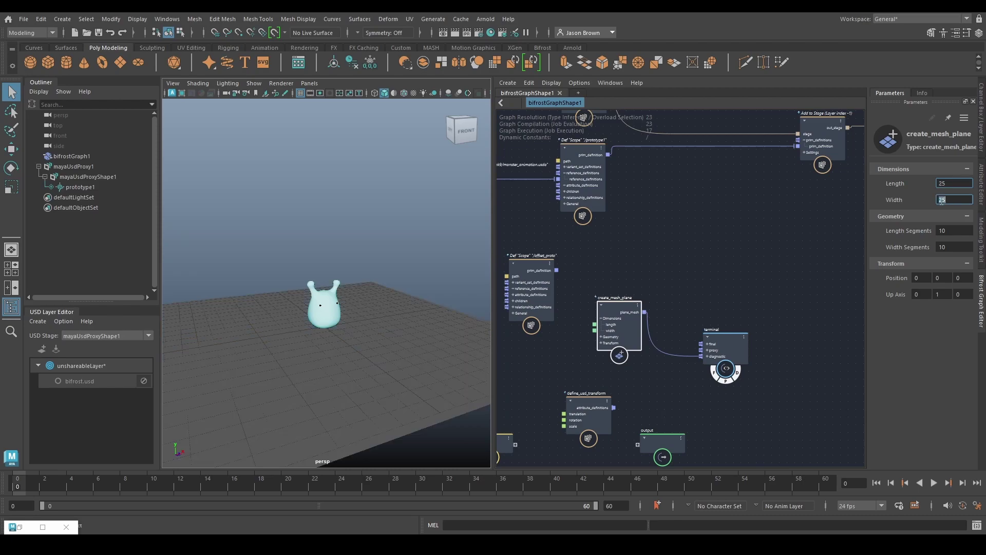
alt+middle_drag(732, 282, 678, 283)
double_click(954, 232)
Add a scatter_points node and connect the plane_mesh output to its geometry input
click(642, 263)
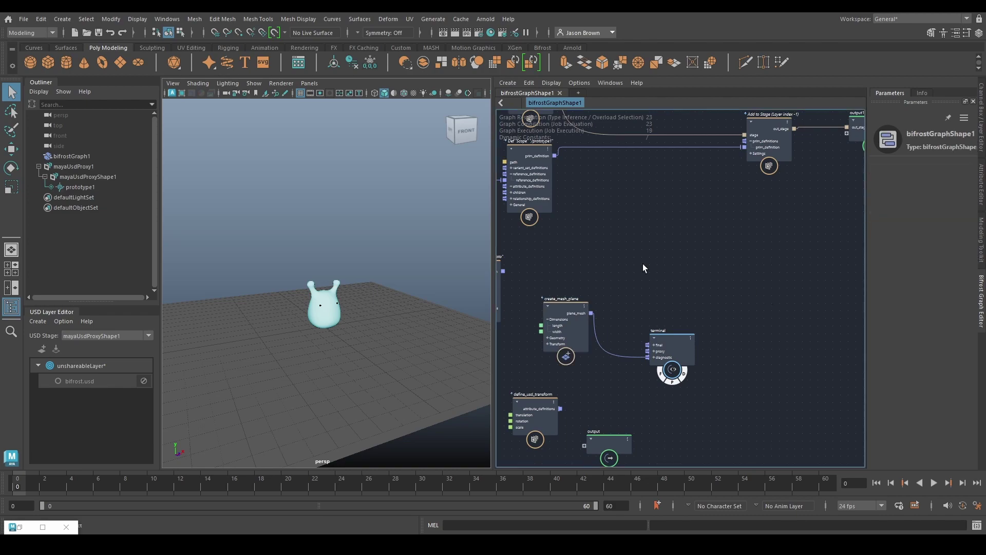
key(Tab)
text(scatter)
key(Down)
key(Return)
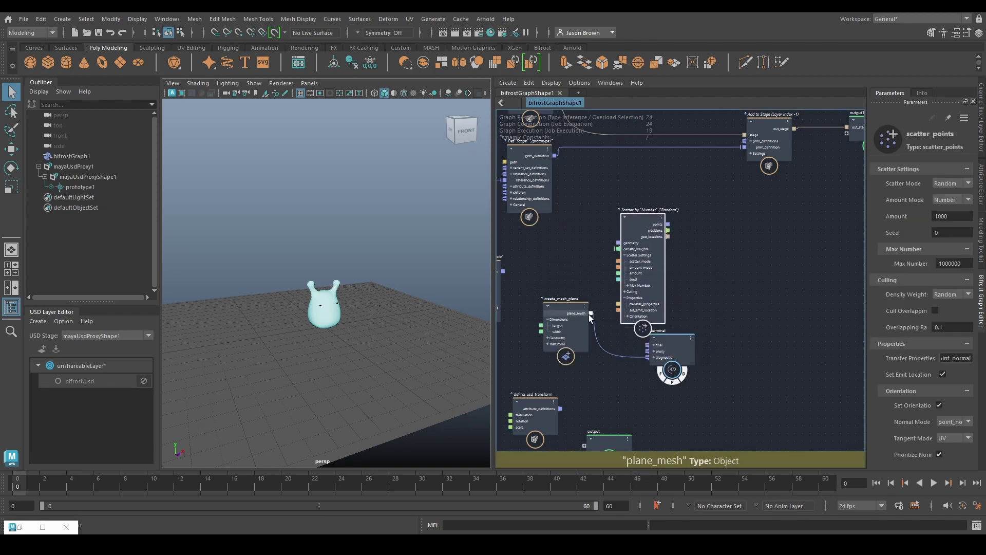
drag(591, 313, 663, 219)
Set the scatter amount to 25 and move the terminal node clear below the scatter node
double_click(946, 220)
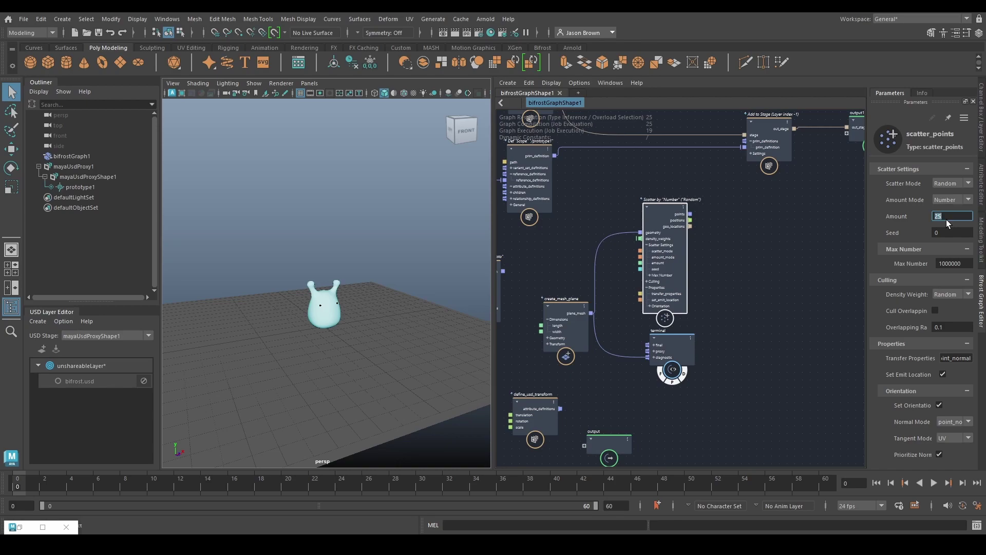
alt+middle_drag(772, 286, 707, 329)
drag(613, 386, 609, 407)
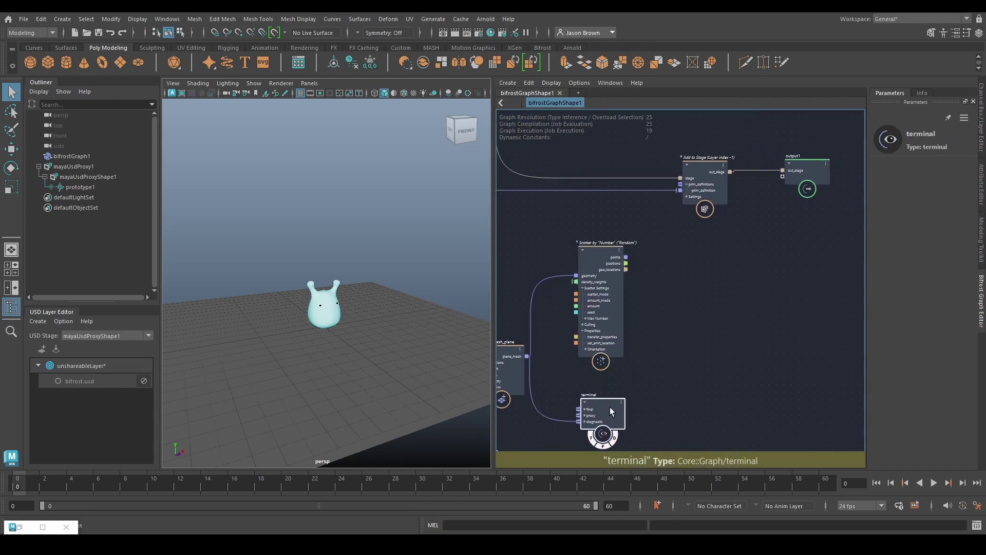
Add a randomize_point_scale node fed by the scattered points and align it beside the scatter node
middle_drag(655, 378, 620, 401)
drag(590, 286, 645, 296)
text(rps)
key(Return)
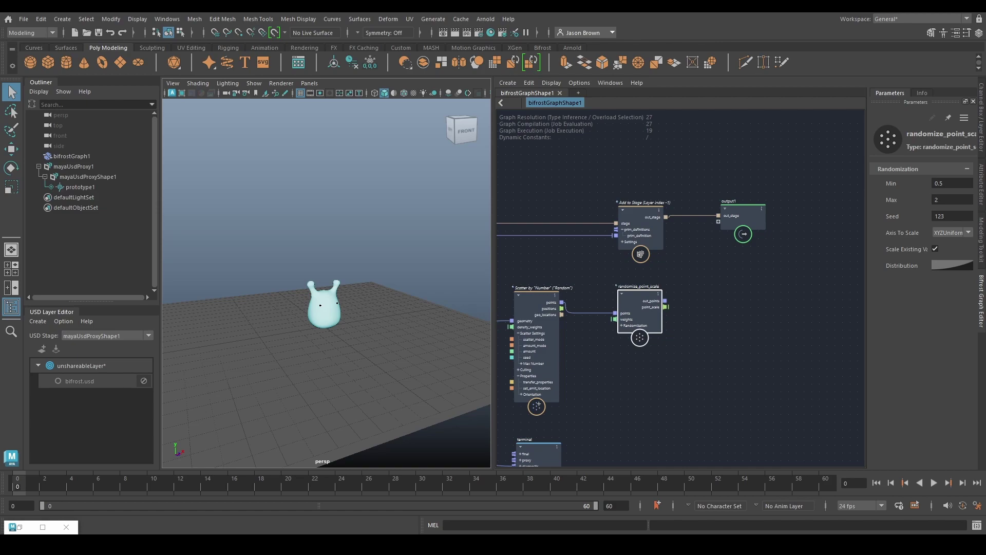
middle_drag(597, 386, 599, 378)
drag(635, 303, 633, 295)
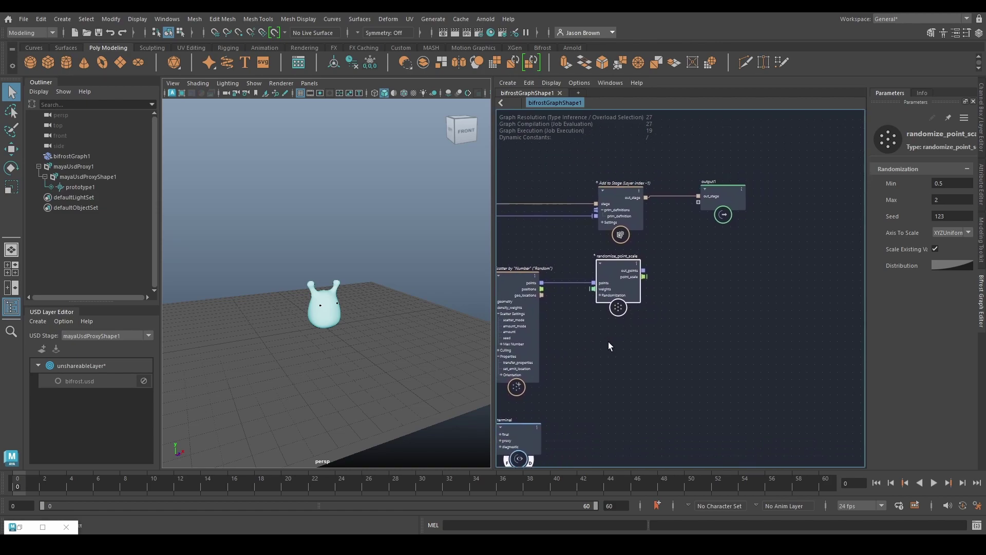
Add a get_point_count node fed by the scattered points and place it directly below the randomize_point_scale node
drag(542, 282, 597, 347)
text(getpc)
key(Down)
key(Down)
key(Down)
key(Return)
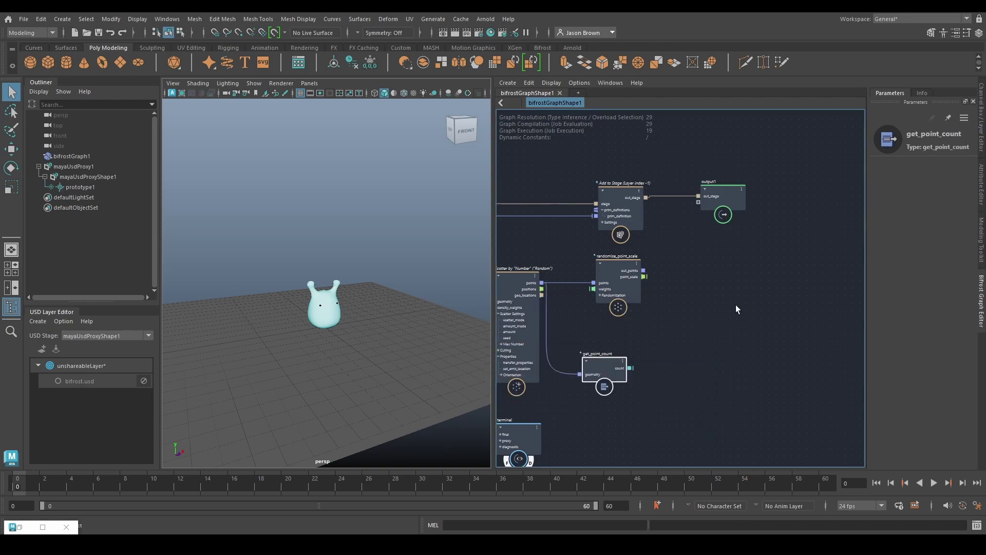
alt+middle_drag(735, 304, 738, 328)
drag(608, 396, 626, 371)
alt+middle_drag(662, 368, 656, 347)
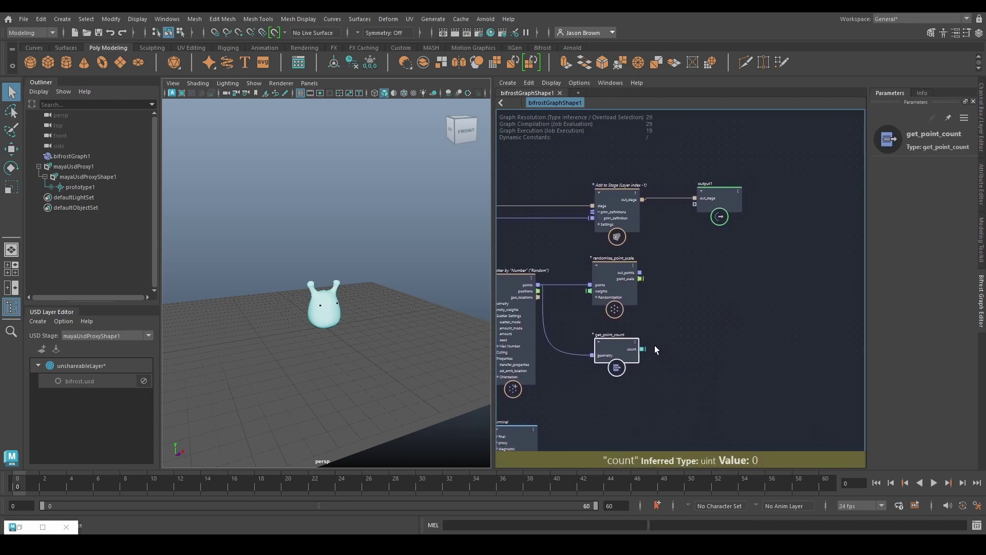
scroll(681, 351, up, 3)
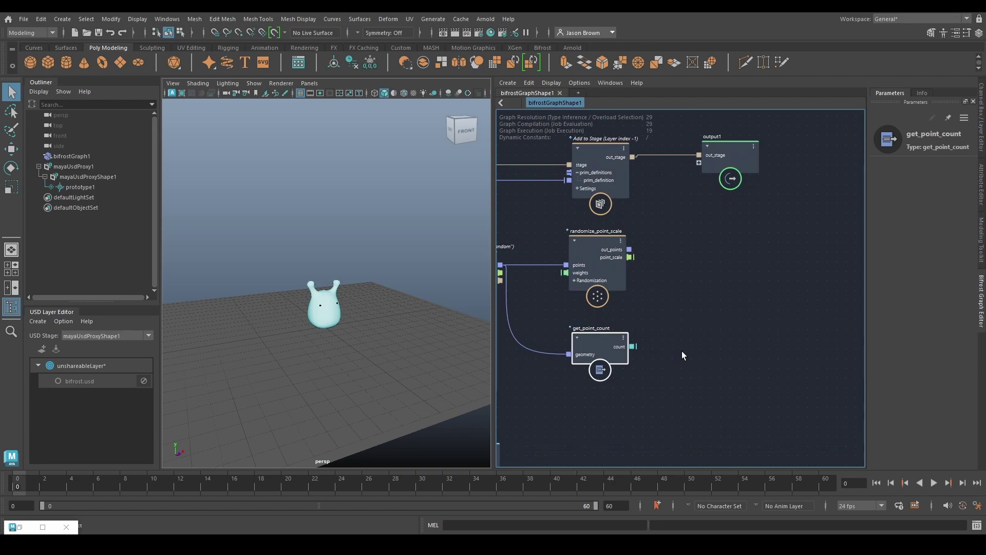
Add a random_value node and place it to the right of the get_point_count node, slightly lower
click(682, 347)
key(Tab)
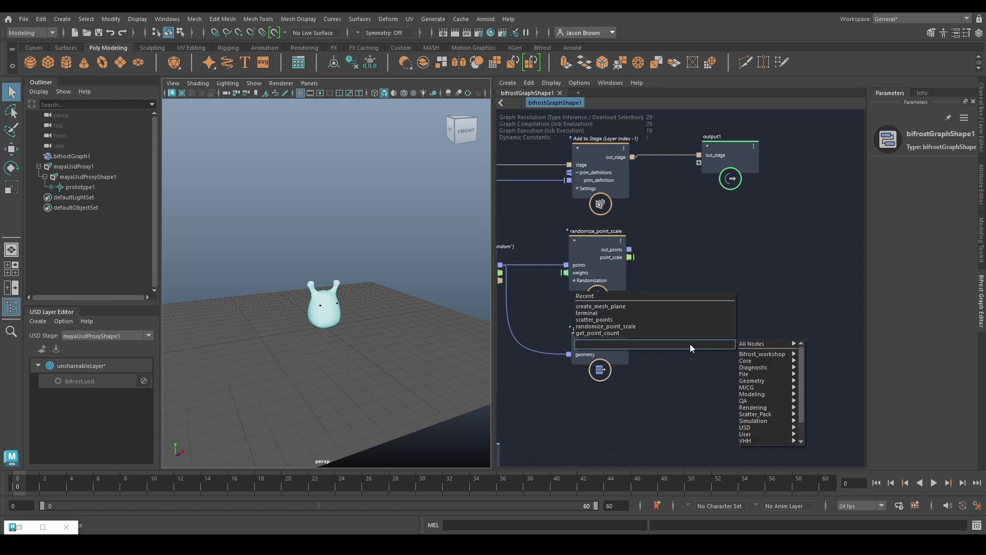
text(random)
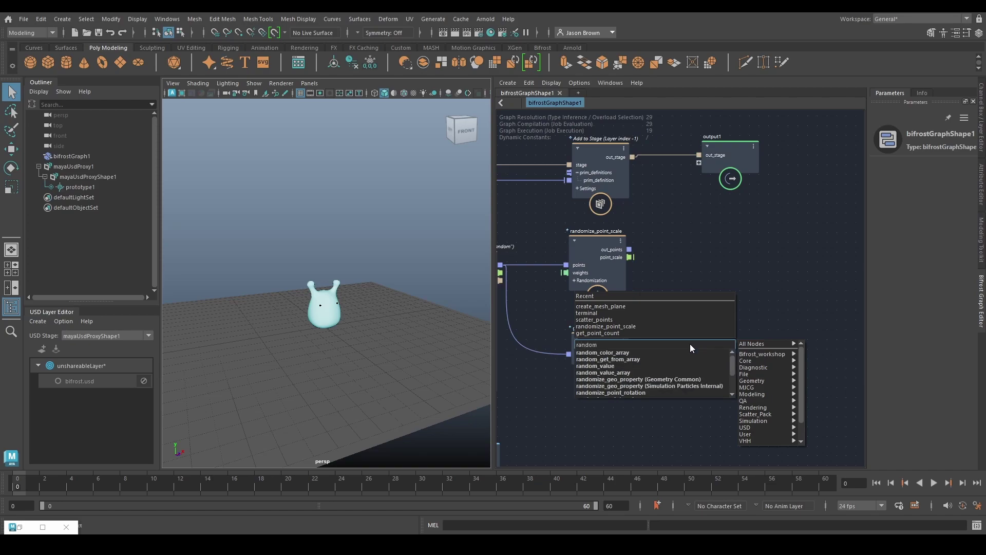
key(Down)
key(Down)
key(Return)
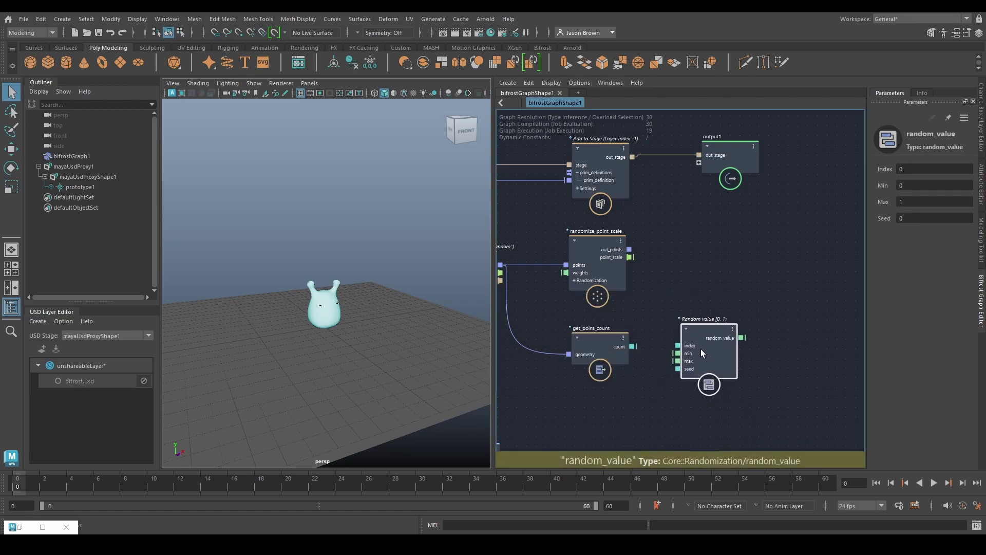
drag(701, 350, 701, 373)
Add a sequence_array node sized by the get_point_count output and place it between that node and random_value
mouse_move(602, 344)
mouse_down()
mouse_move(552, 345)
mouse_move(605, 351)
mouse_up()
text(sequence)
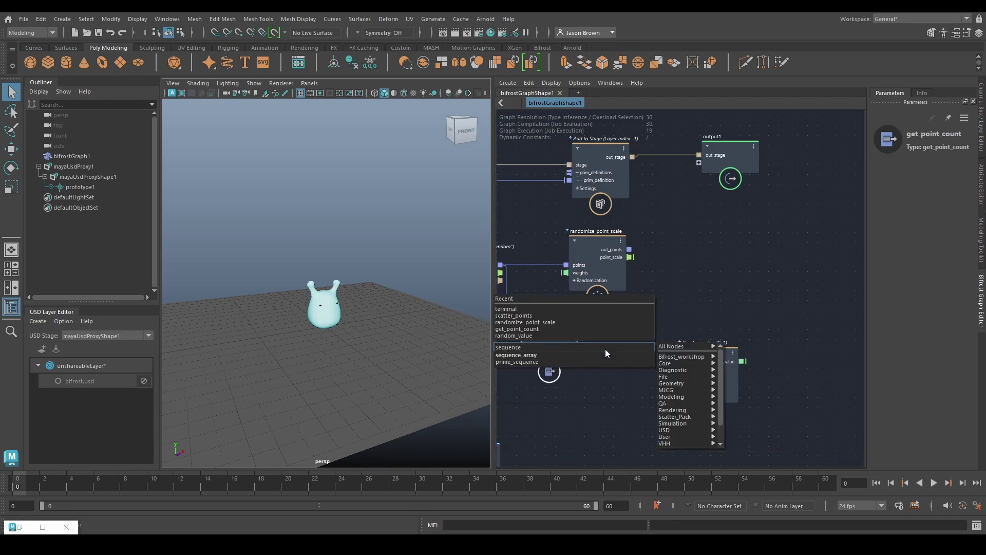
key(Down)
key(Return)
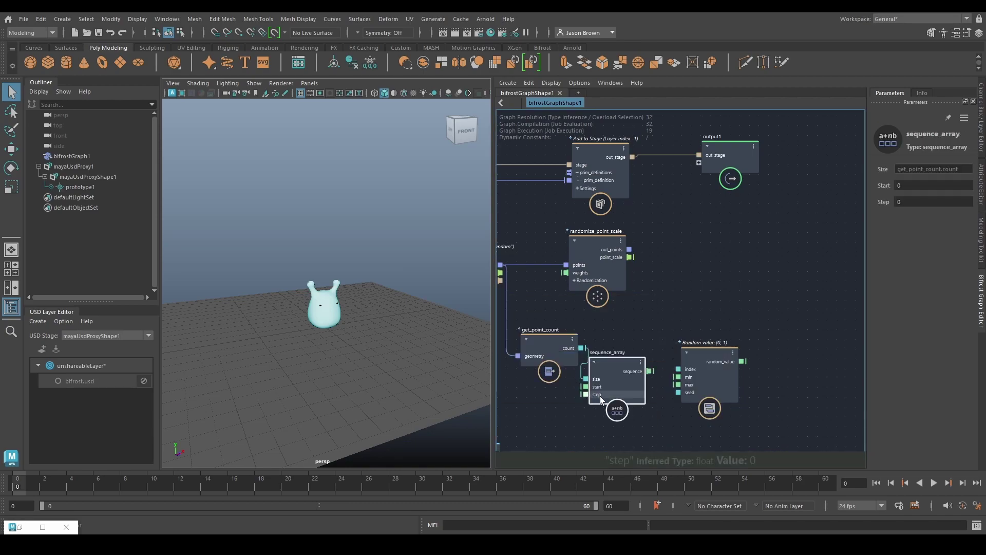
drag(601, 395, 616, 363)
Change the sequence_array start input to an integer type and set the step to 1
right_click(619, 354)
mouse_move(662, 370)
click(727, 389)
click(915, 201)
text(2)
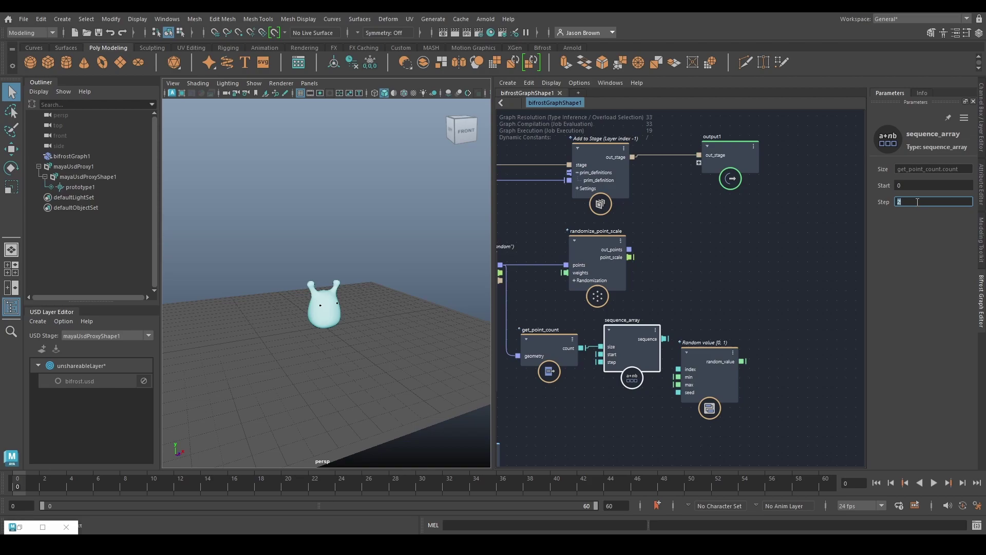
middle_drag(760, 277, 732, 291)
click(920, 205)
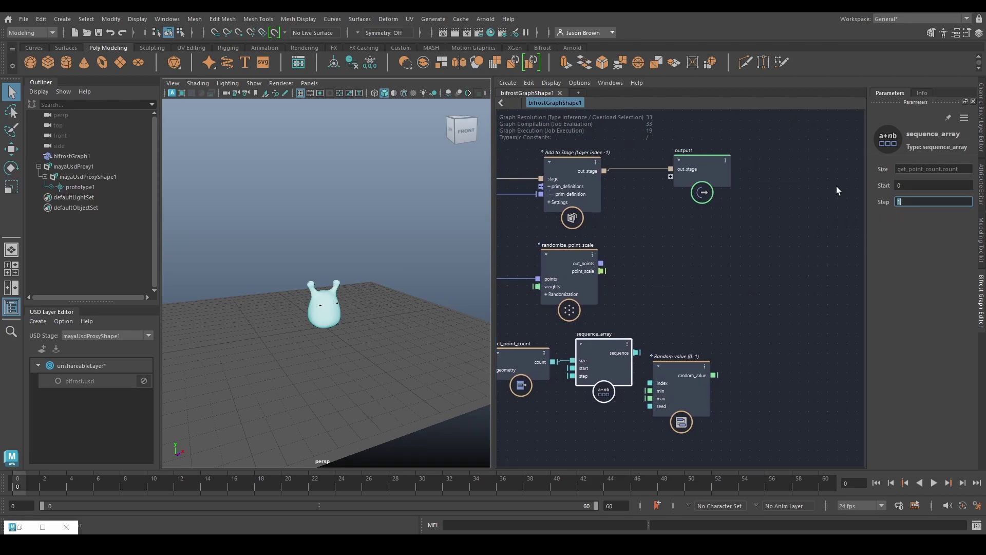
Change the random_value node's min input to the long type and set its max to 2
click(695, 344)
right_click(677, 357)
mouse_move(718, 373)
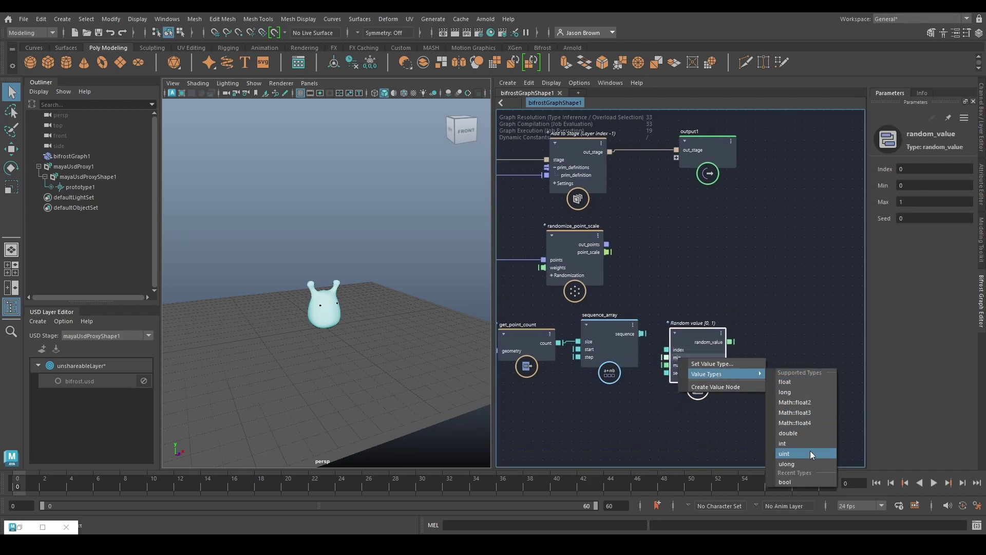
click(799, 393)
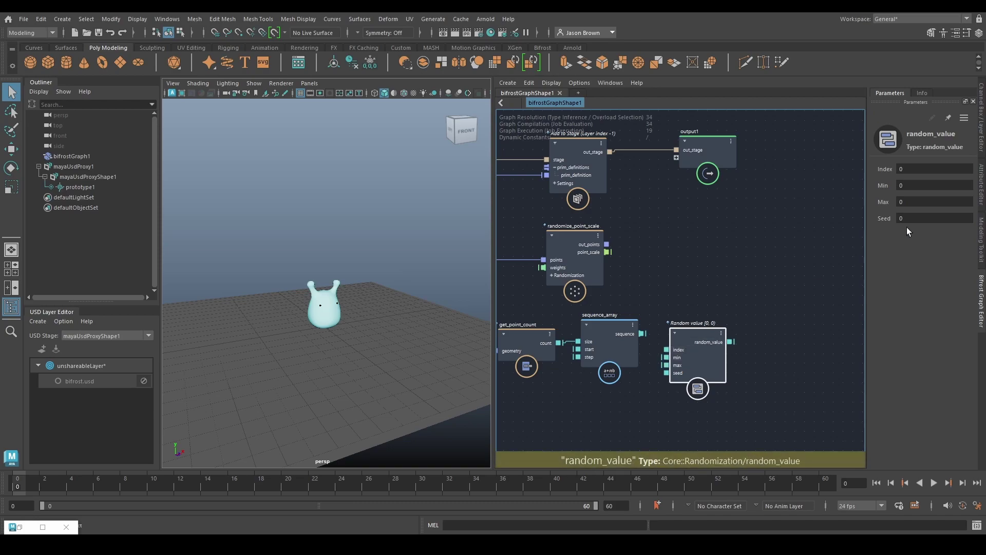
click(909, 201)
text(1)
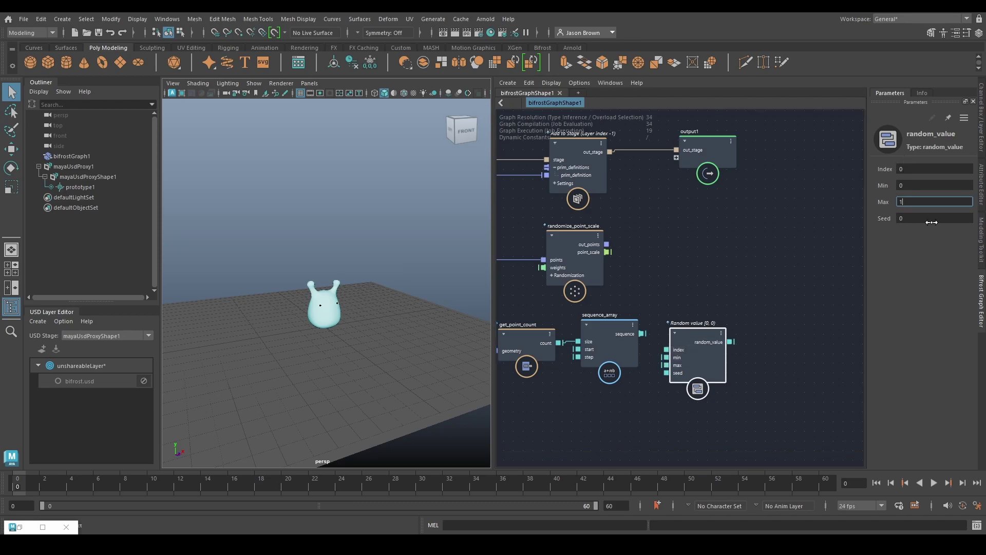
key(Return)
Connect the sequence output to the index input of random_value and adjust that node's position
drag(642, 334, 667, 349)
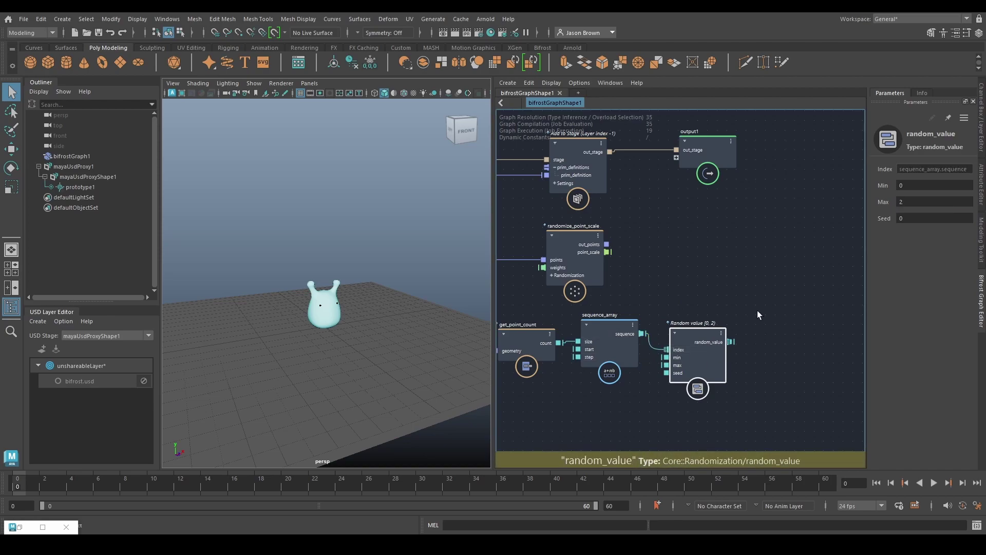
alt+middle_drag(753, 298, 682, 304)
drag(646, 377, 642, 383)
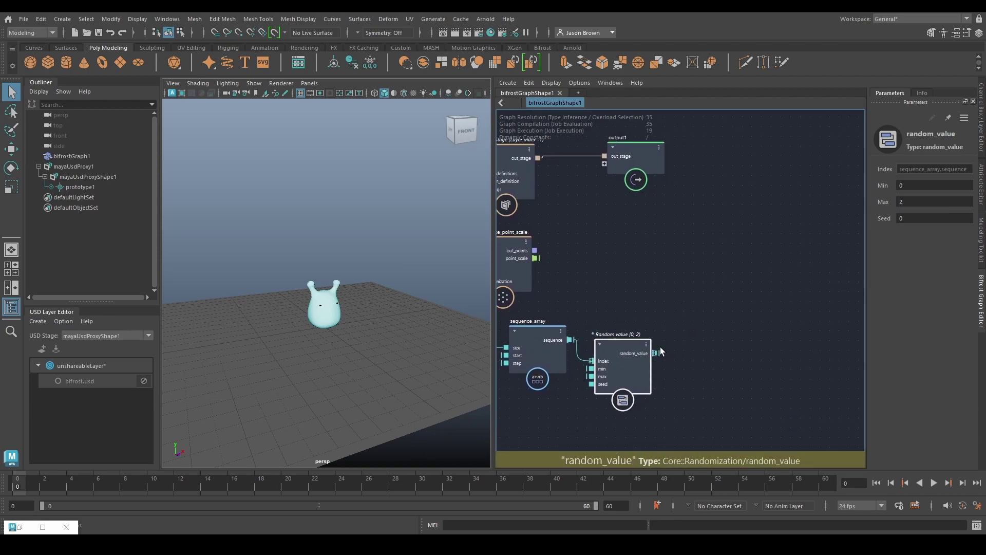
Add a define_usd_point_instancer node and place it above the random_value node
scroll(659, 313, up, 2)
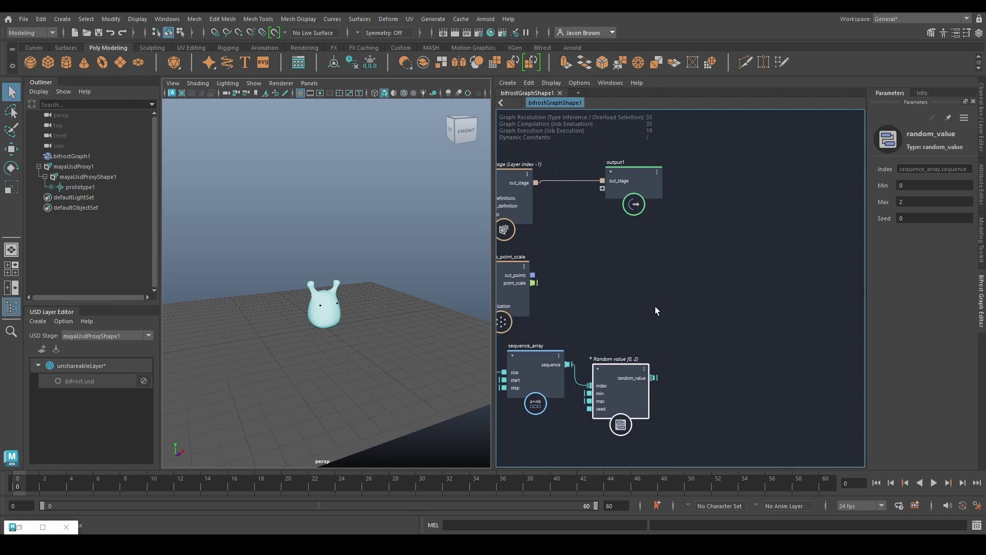
key(Tab)
text(dusdpi)
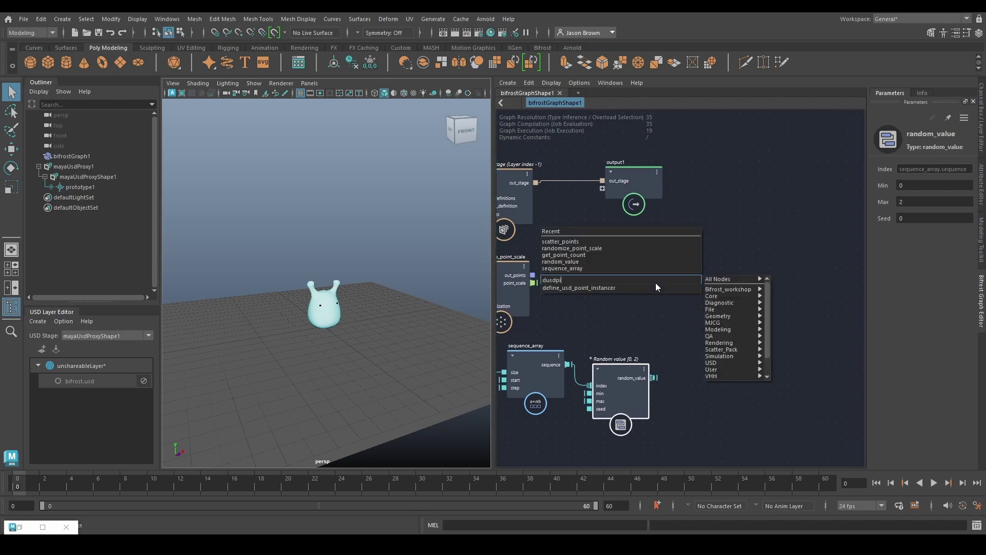
key(Down)
key(Return)
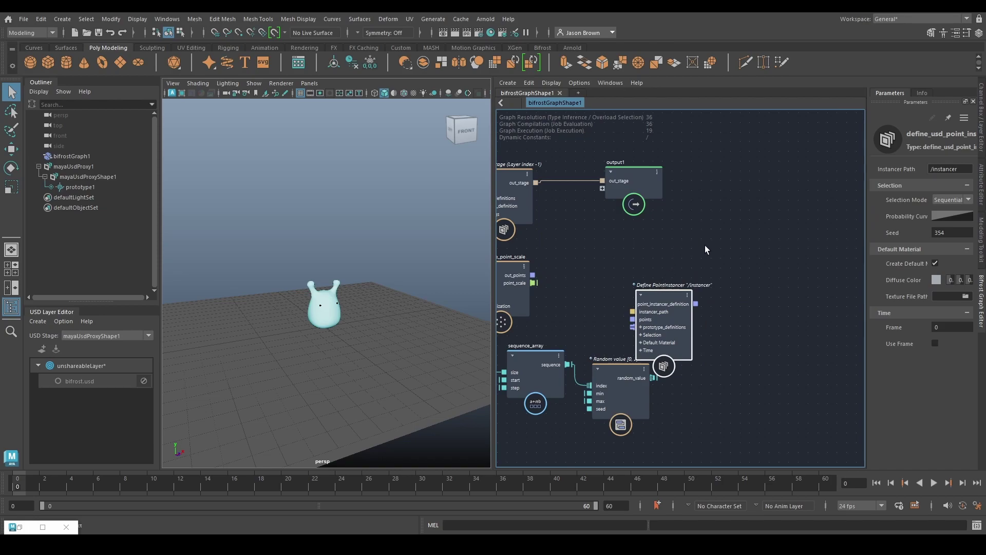
drag(628, 325, 617, 283)
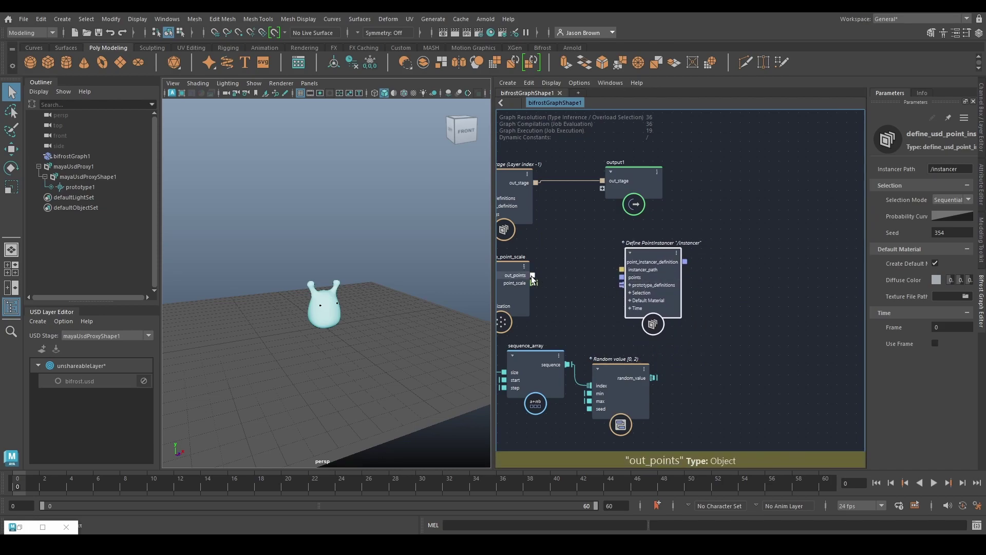
Connect out_points to the point instancer's points input and random_value to its instance_id_override
drag(532, 279, 732, 275)
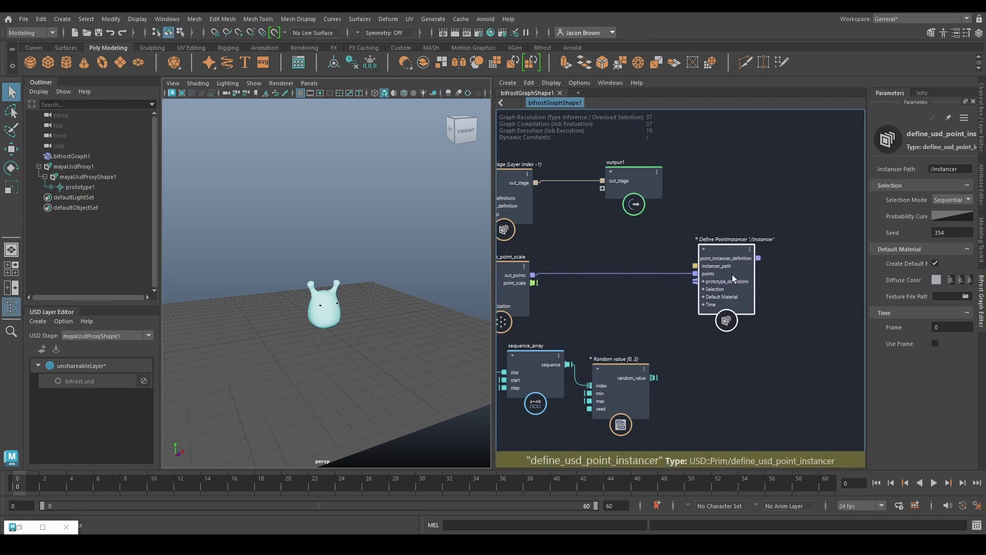
click(704, 288)
drag(652, 377, 696, 304)
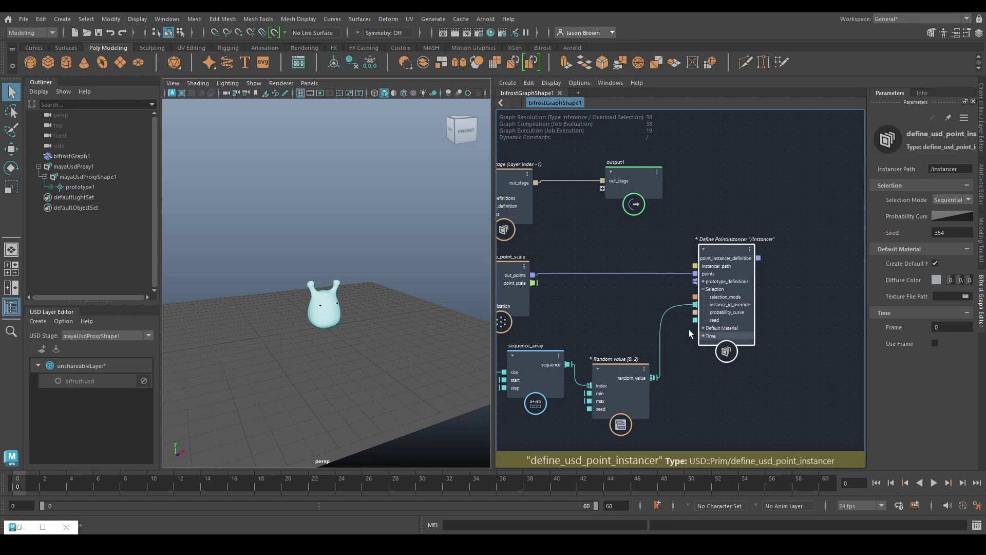
Connect the prim_definition of the prototype1 node to the point instancer's prototype_definitions input
alt+middle_drag(574, 317, 859, 304)
alt+middle_drag(641, 229, 691, 231)
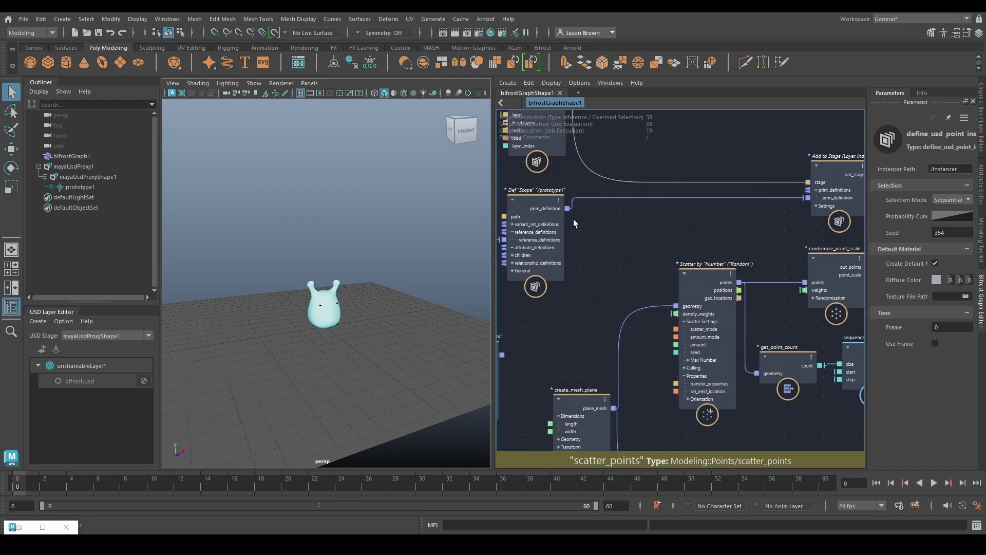
click(570, 207)
alt+middle_drag(758, 242, 448, 239)
click(720, 269)
Line up the second monster reference node and the offset_proto node below the first prototype's nodes
alt+middle_drag(624, 313, 939, 271)
alt+middle_drag(556, 329, 757, 310)
drag(679, 322, 693, 397)
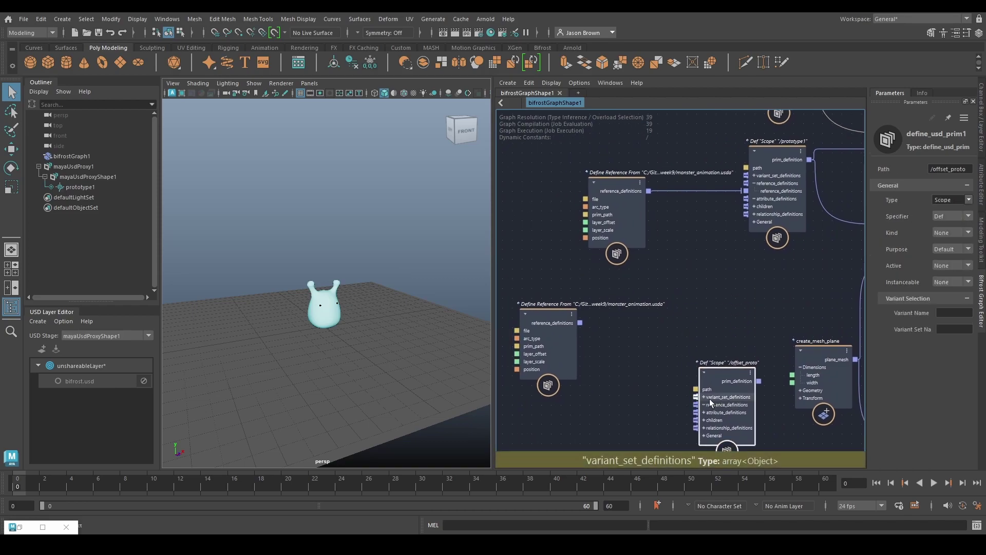
drag(539, 335, 609, 315)
drag(713, 388, 725, 290)
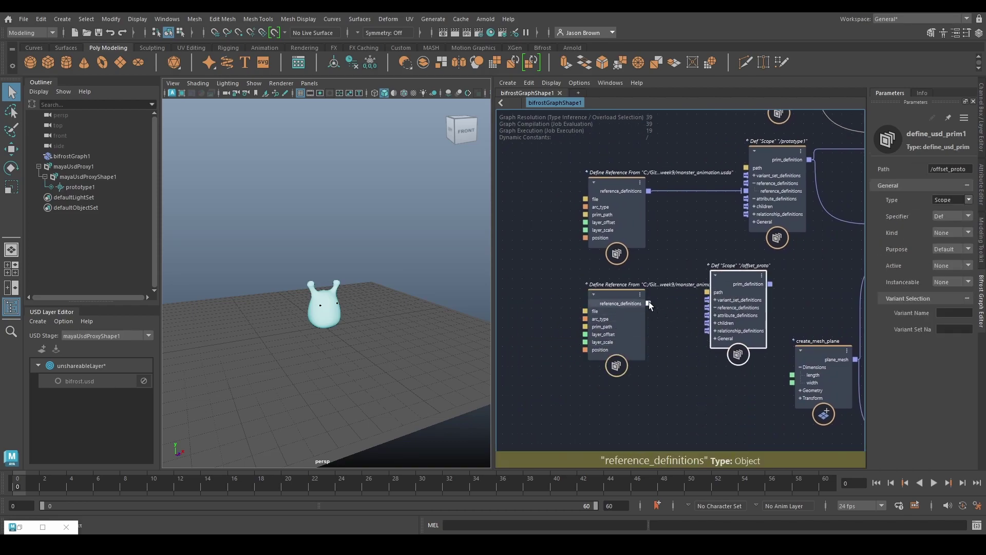
Connect the second monster reference to the offset_proto node, and offset_proto's prim_definition to the point instancer's prototype_definitions
drag(648, 304, 713, 324)
middle_drag(788, 293, 651, 297)
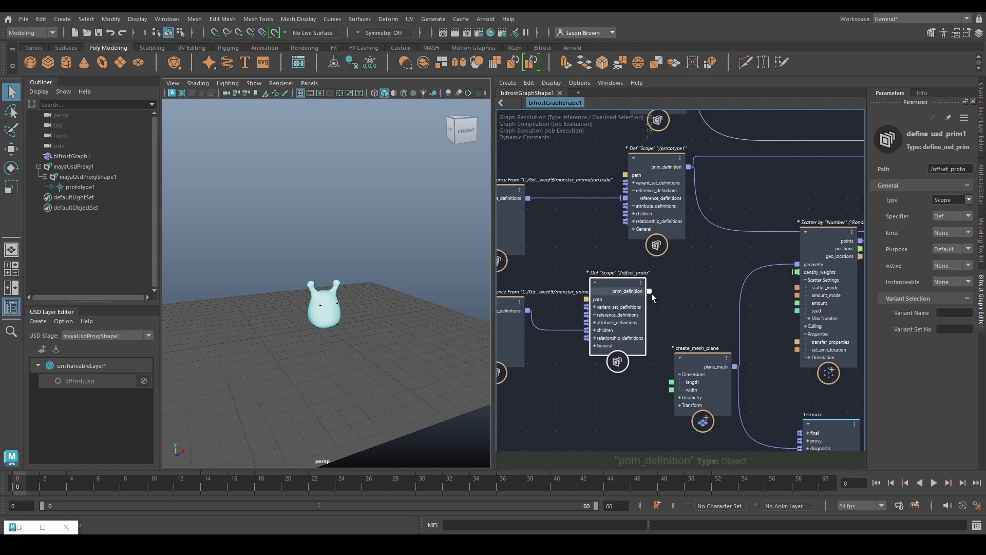
drag(649, 291, 658, 269)
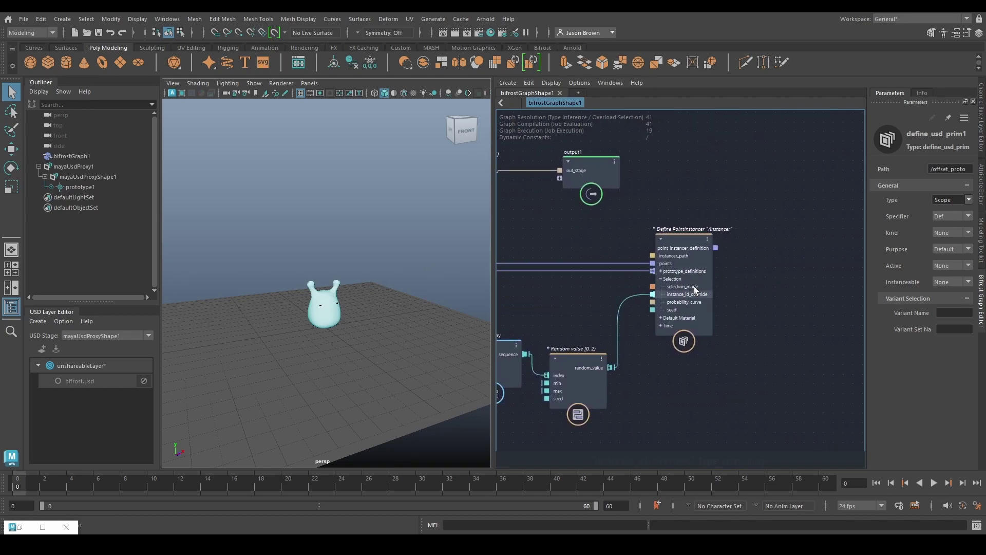
Move the Add to Stage and output nodes to the right of the point instancer node
middle_drag(643, 219, 743, 273)
drag(741, 269, 567, 211)
drag(565, 245, 897, 230)
middle_drag(757, 196, 576, 214)
Save the scene and connect point_instancer_definition to Add to Stage's prim_definition, replacing the prototype1 connection
click(646, 333)
key(ctrl+s)
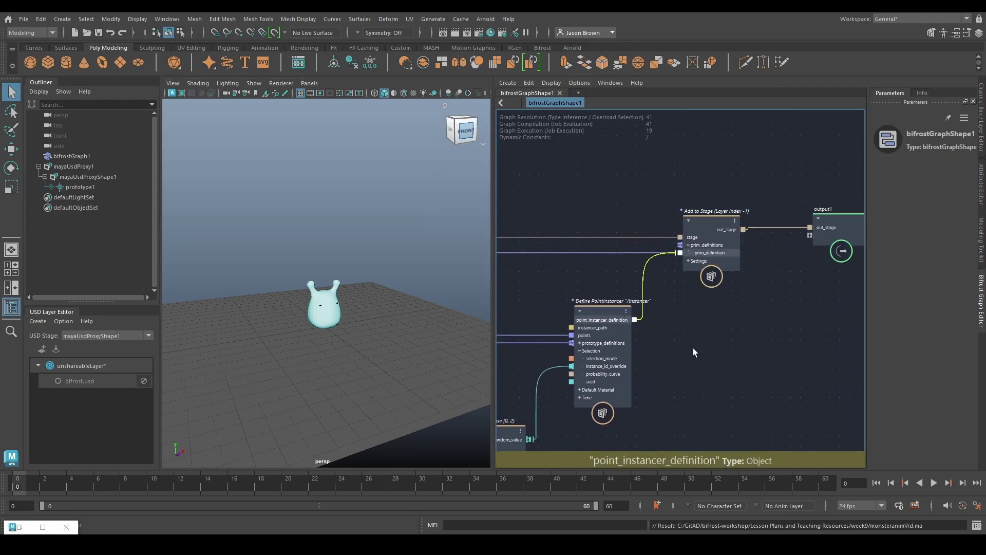
scroll(746, 311, down, 2)
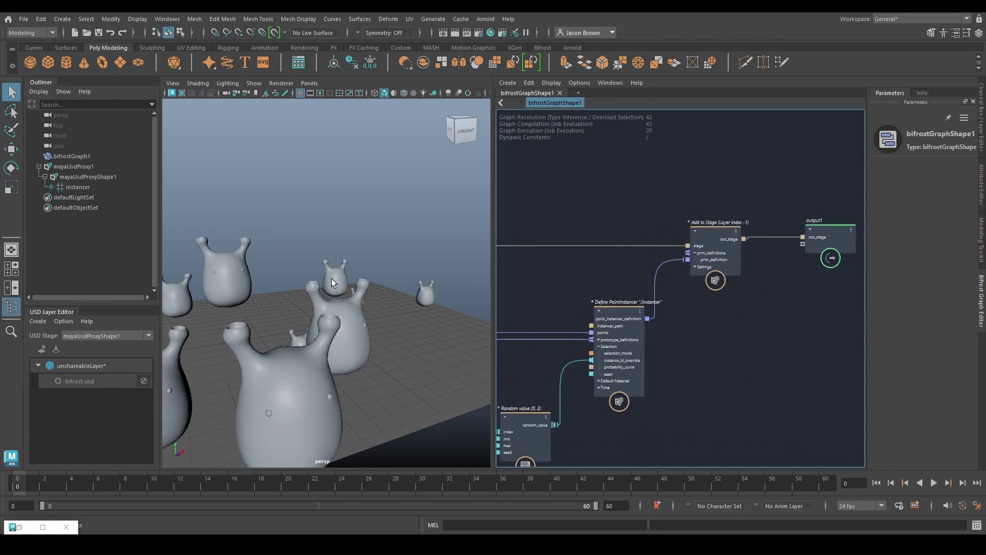
alt+drag(323, 282, 392, 288)
alt+right_drag(392, 288, 341, 260)
alt+drag(341, 259, 284, 260)
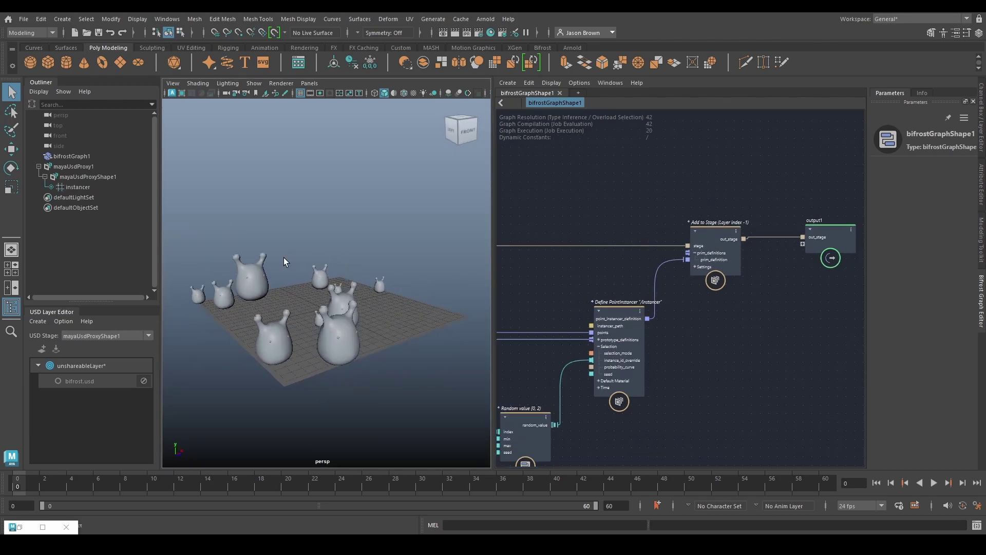
Move the randomize_point_scale node higher in the graph and play back the animation of the instances
alt+middle_drag(571, 350, 923, 304)
alt+middle_drag(810, 321, 654, 322)
drag(622, 304, 621, 257)
alt+middle_drag(612, 287, 631, 284)
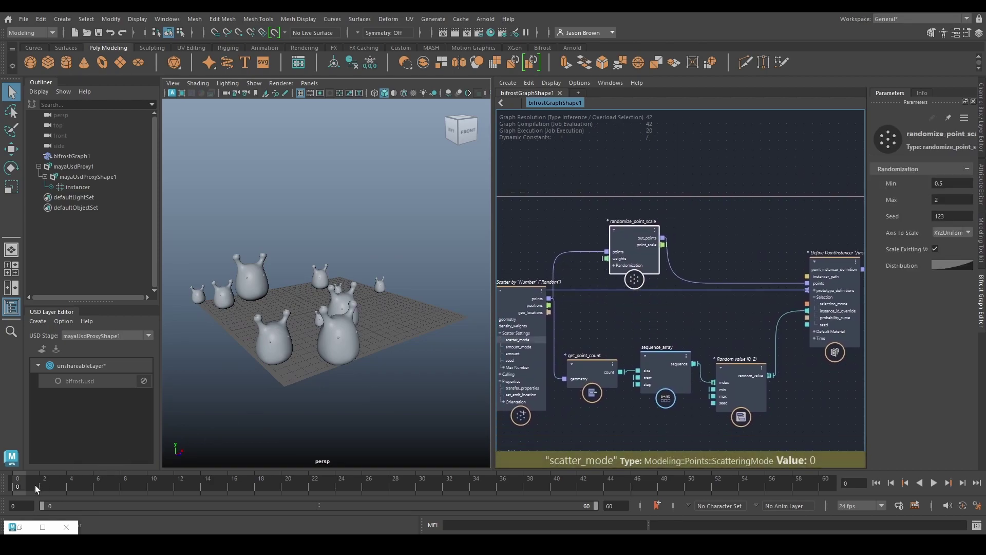
key(alt+v)
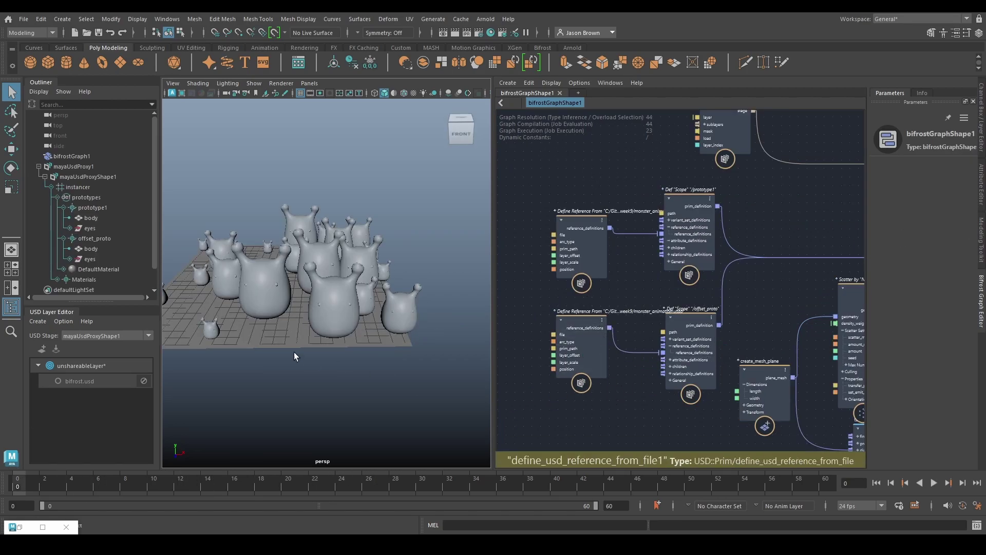
Try a minimum of 0.5 with a smaller maximum scale on the randomize_point_scale node
alt+drag(280, 352, 311, 355)
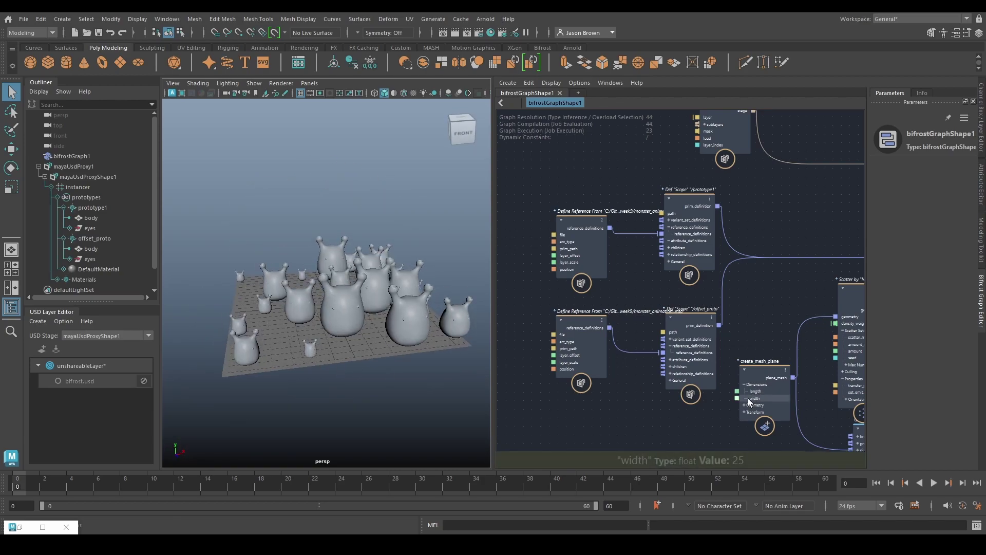
alt+middle_drag(742, 445, 427, 418)
alt+middle_drag(663, 404, 686, 405)
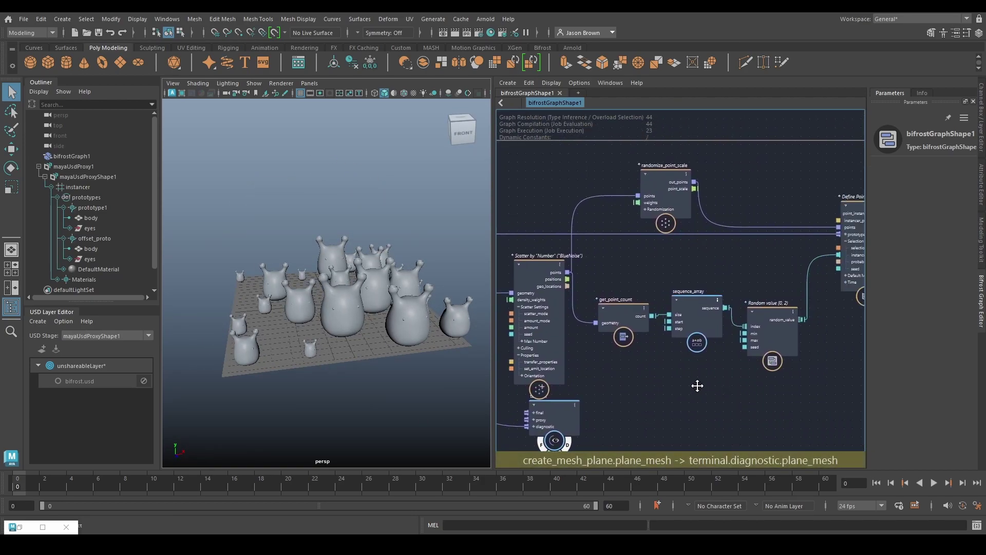
alt+middle_drag(637, 387, 598, 375)
alt+middle_drag(804, 333, 822, 405)
click(592, 258)
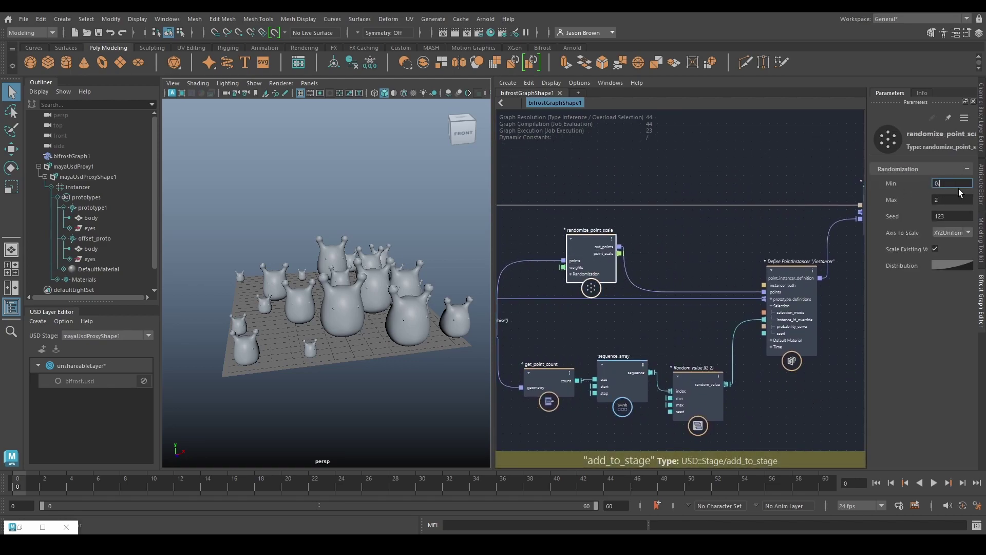
text(5)
key(Tab)
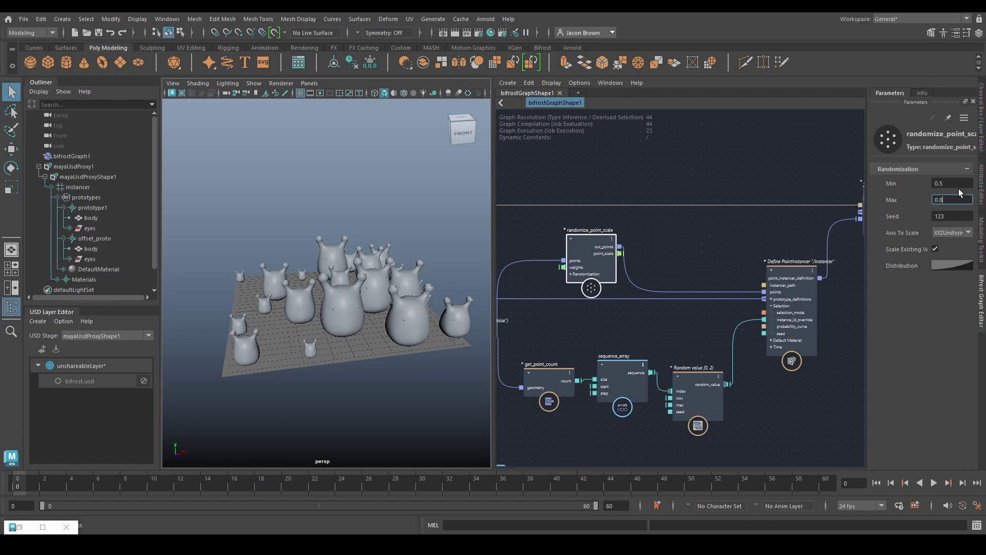
key(Return)
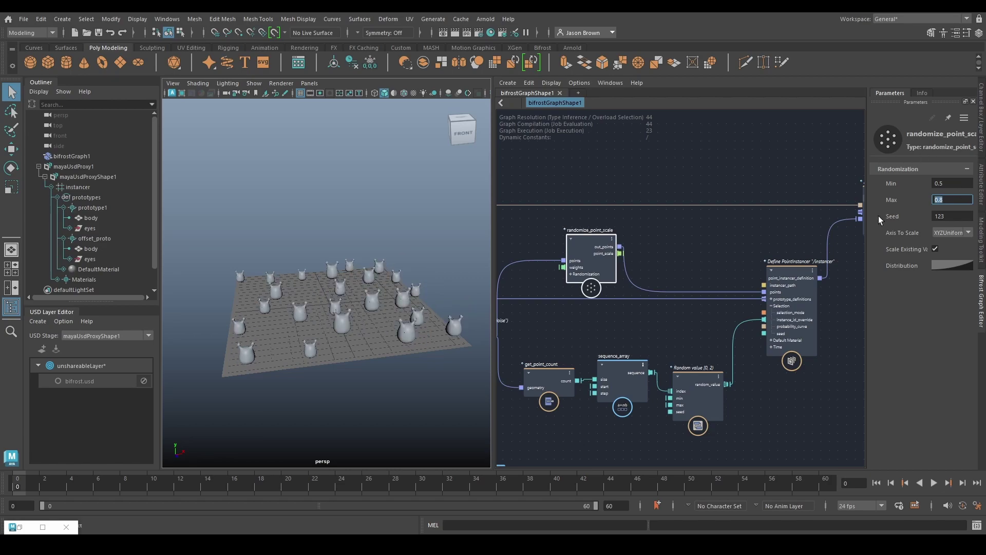
Set the randomize_point_scale minimum to 0.8 and the maximum to 1.25
double_click(950, 184)
text(0.8)
key(Tab)
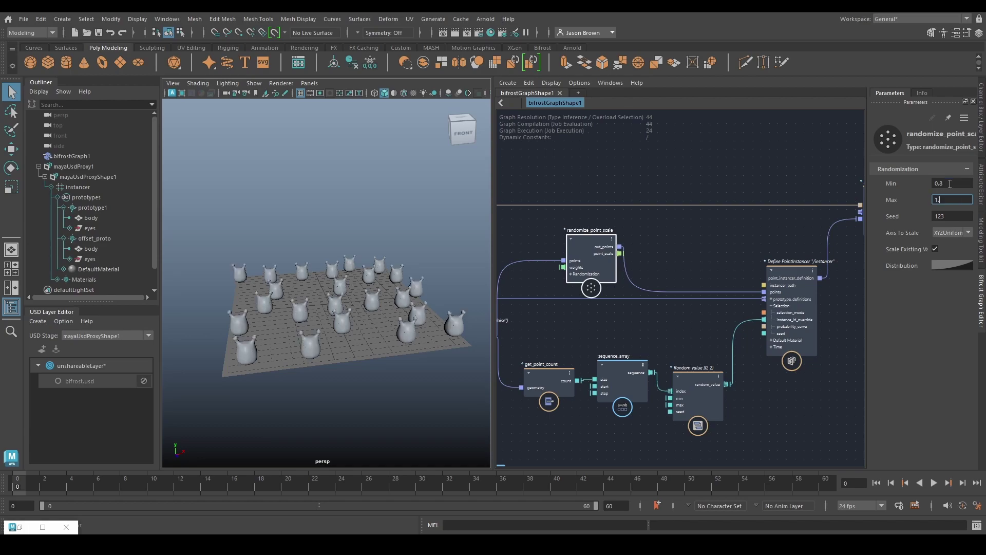
key(Return)
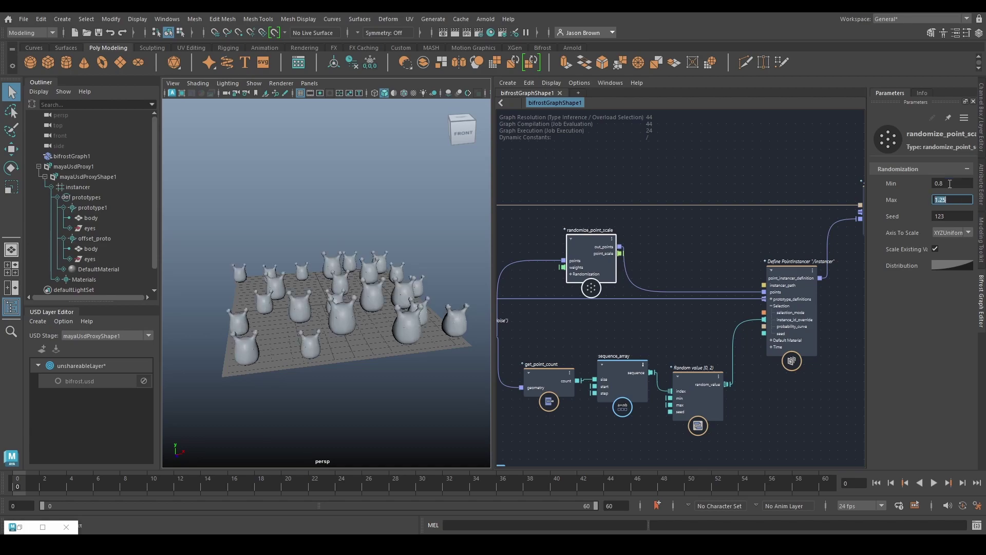
Play back the animation of the scaled instances and return to the first frame
alt+middle_drag(695, 327, 729, 316)
drag(739, 374, 739, 357)
middle_drag(739, 360, 466, 322)
click(578, 286)
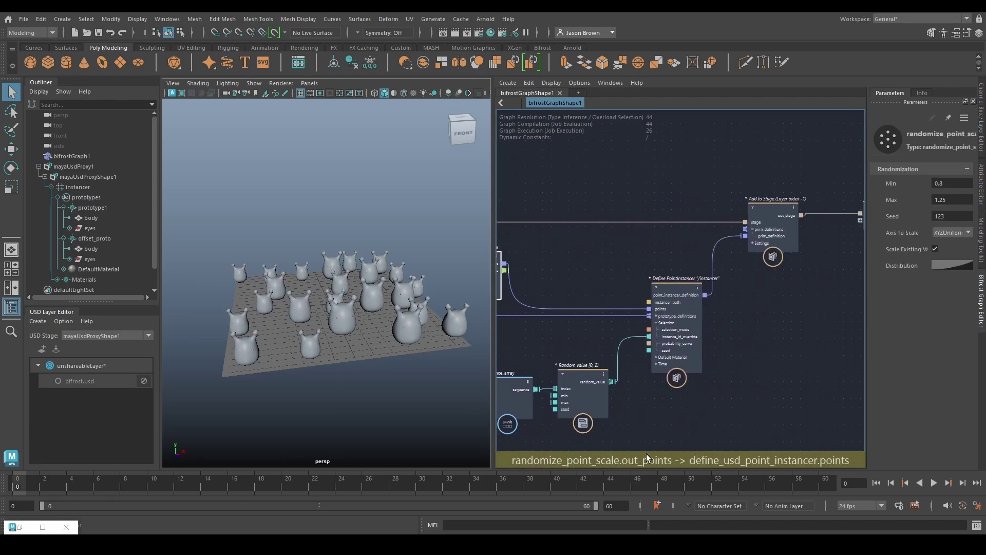
click(933, 484)
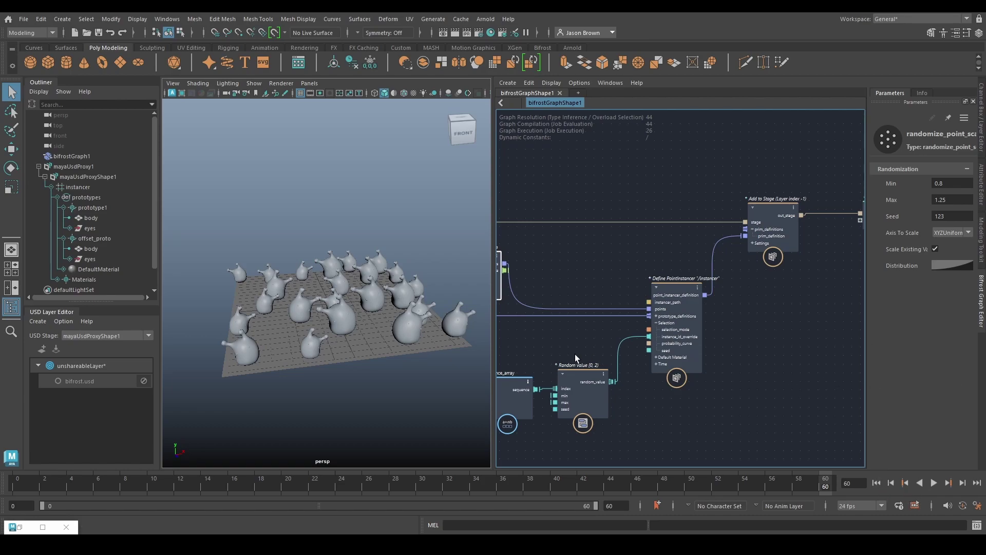
drag(36, 484, 5, 482)
Check the layer offset on the offset prototype's Define Reference node and play back the animation again
alt+middle_drag(614, 362, 822, 353)
alt+middle_drag(554, 397, 647, 332)
click(648, 320)
click(938, 219)
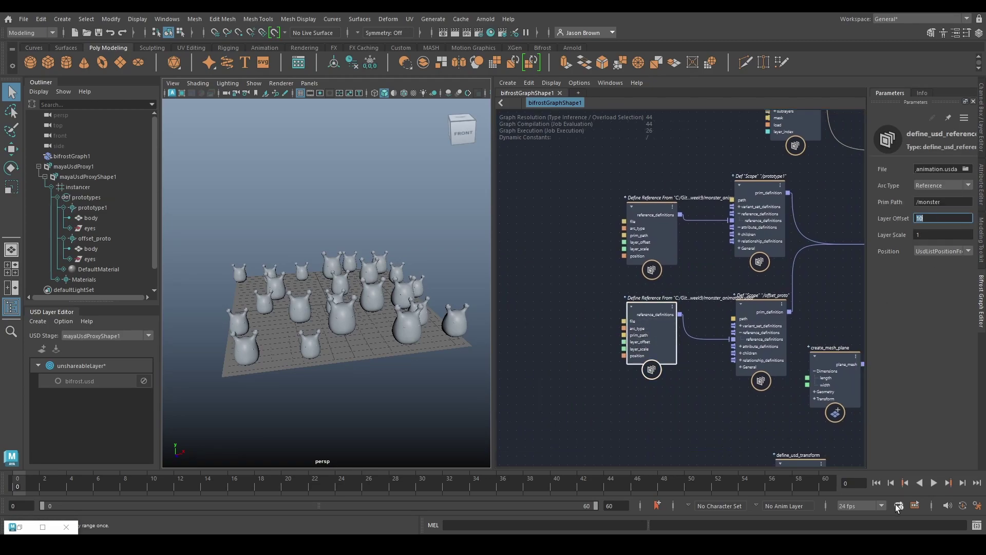
click(933, 483)
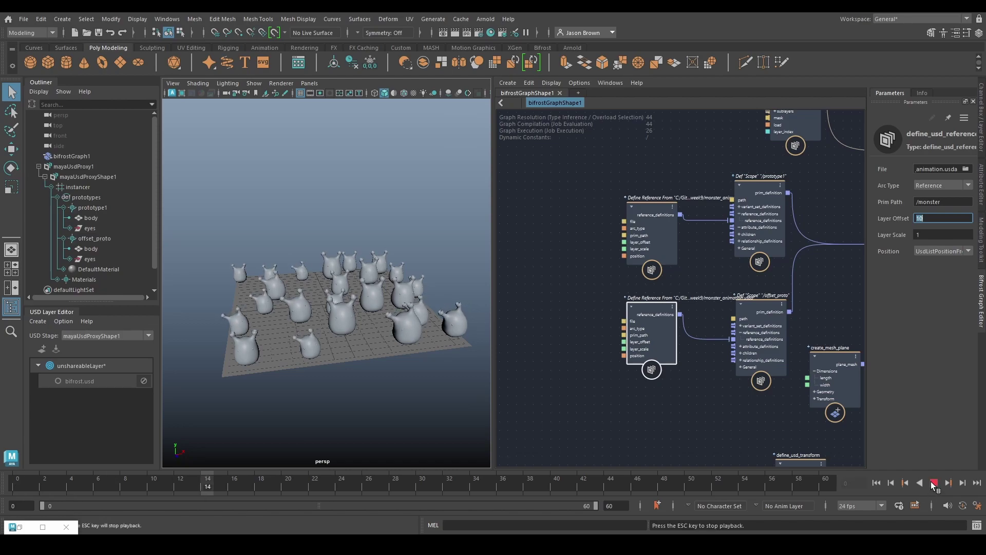
Set the timeline's end frame to 128, play back the longer range and return to the first frame
click(641, 507)
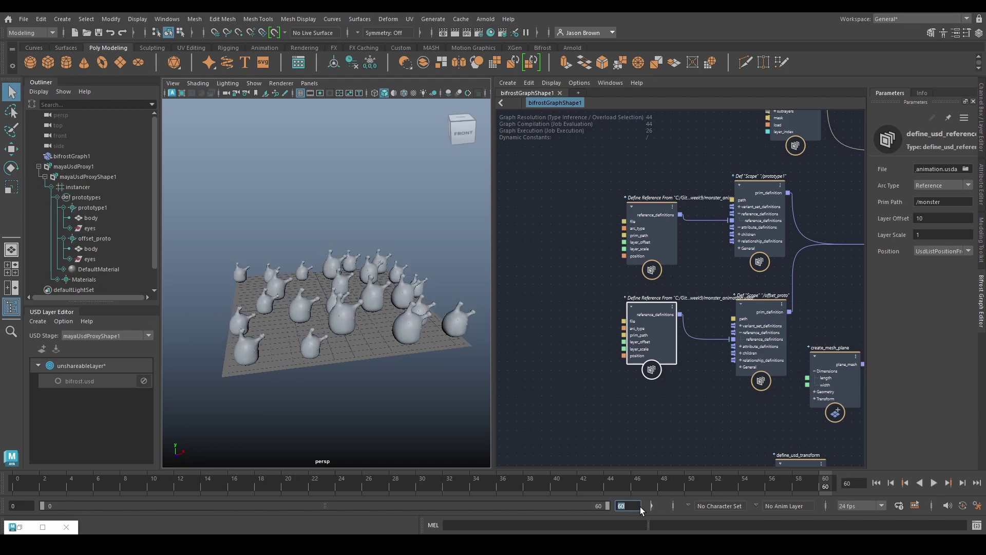
text(128)
key(Return)
drag(308, 508, 596, 507)
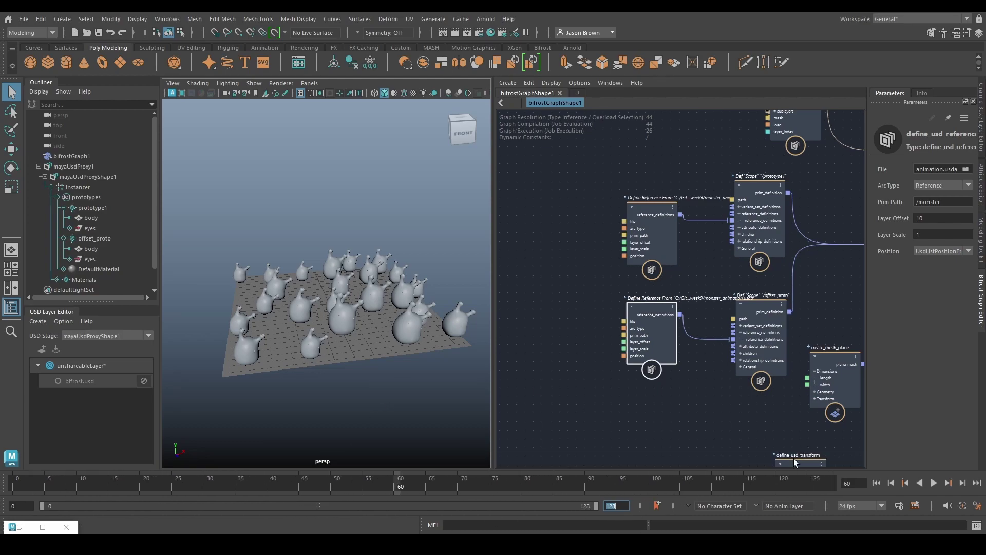
click(22, 483)
key(alt+v)
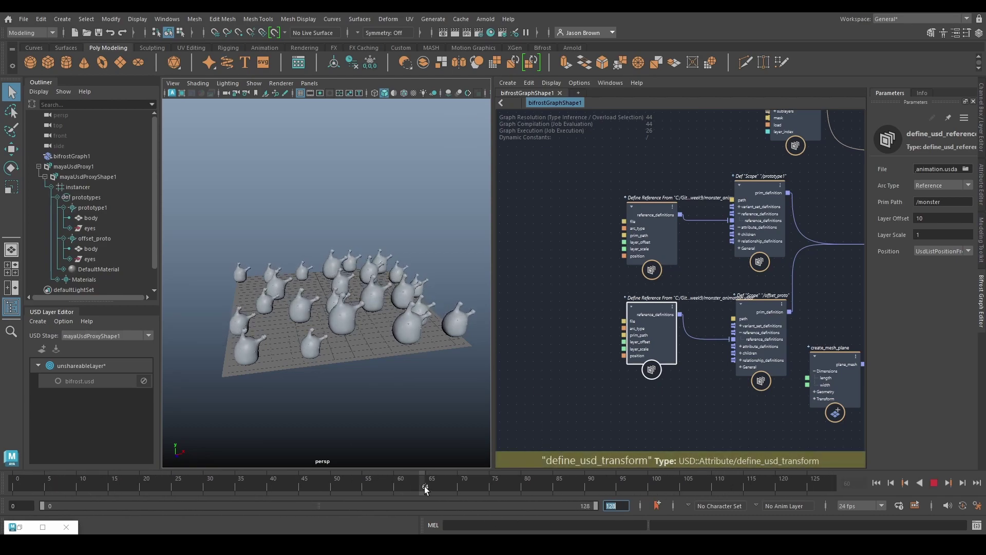
drag(787, 497, 3, 474)
Set the layer offset of the offset prototype's Define Reference node to 20 and play back the result
click(652, 322)
click(943, 218)
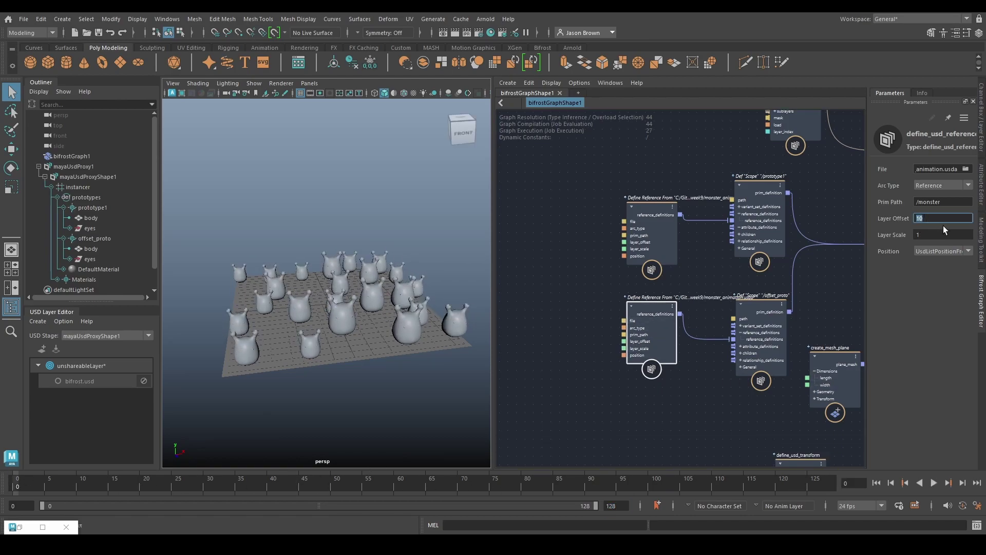
click(932, 482)
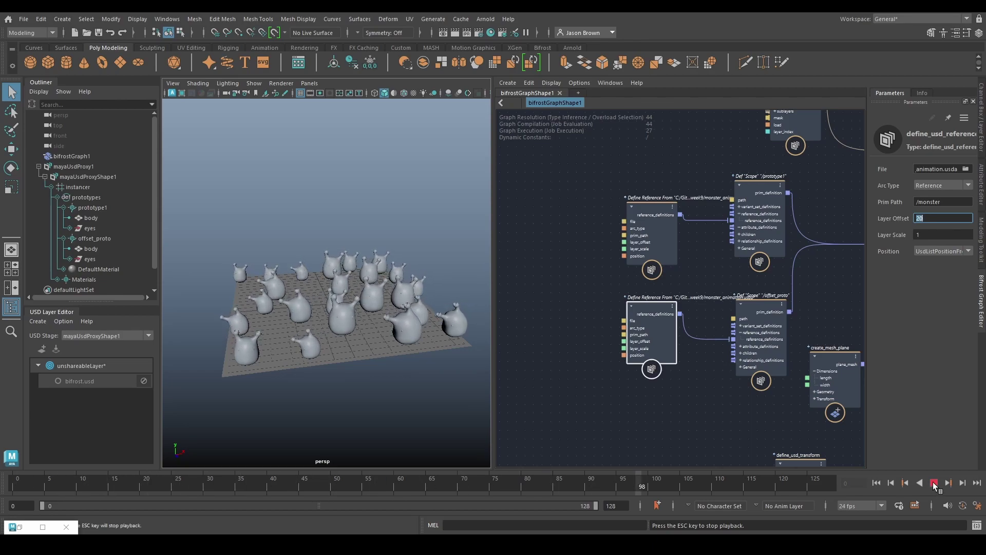
click(933, 484)
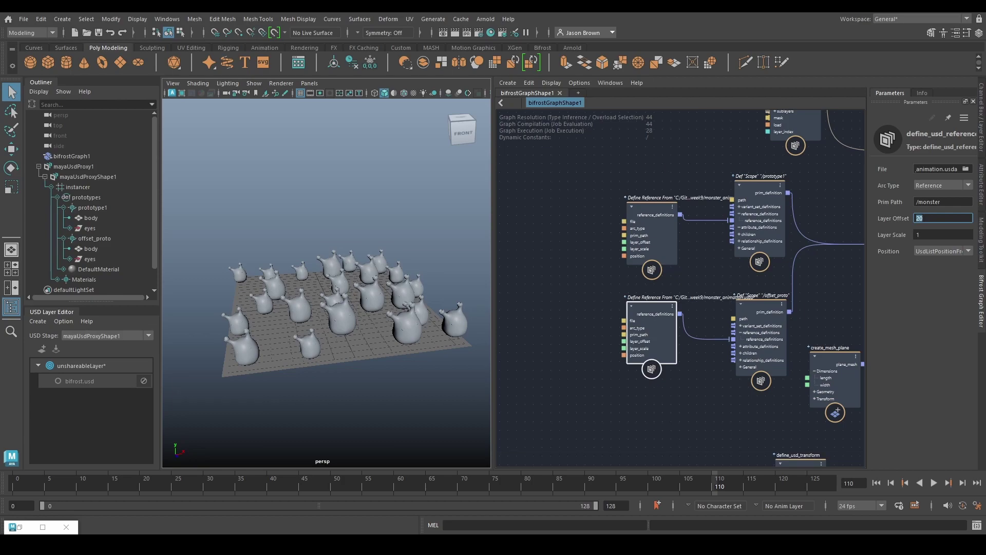
click(926, 218)
Move output1 farther from Add to Stage and add a second add_to_stage node fed by the first one's out_stage
alt+middle_drag(791, 324, 585, 318)
alt+middle_drag(689, 319, 546, 319)
alt+middle_drag(709, 378, 474, 393)
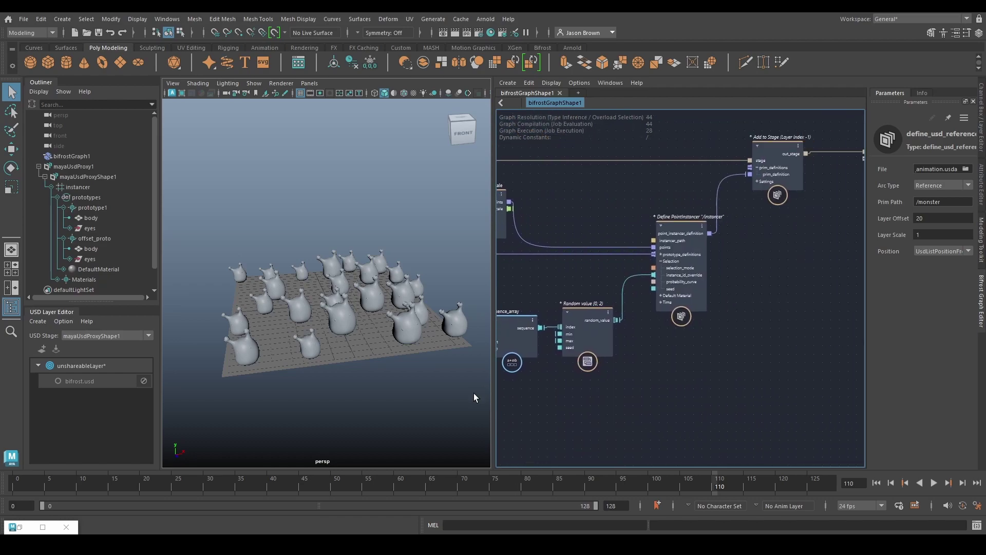
alt+middle_drag(678, 368, 603, 425)
alt+middle_drag(725, 330, 678, 394)
alt+middle_drag(702, 283, 667, 283)
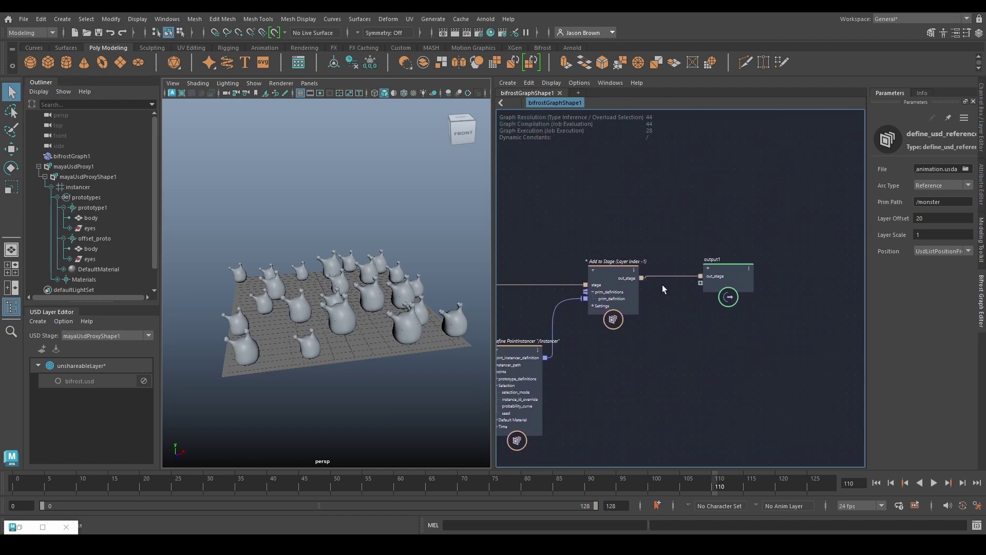
drag(710, 273, 772, 278)
key(Tab)
text(add)
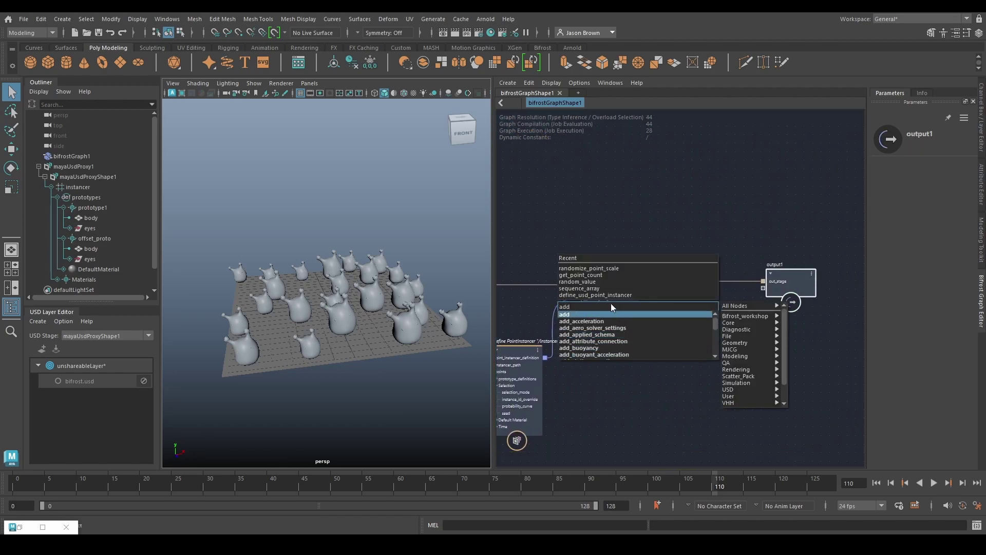
text(_to_stage)
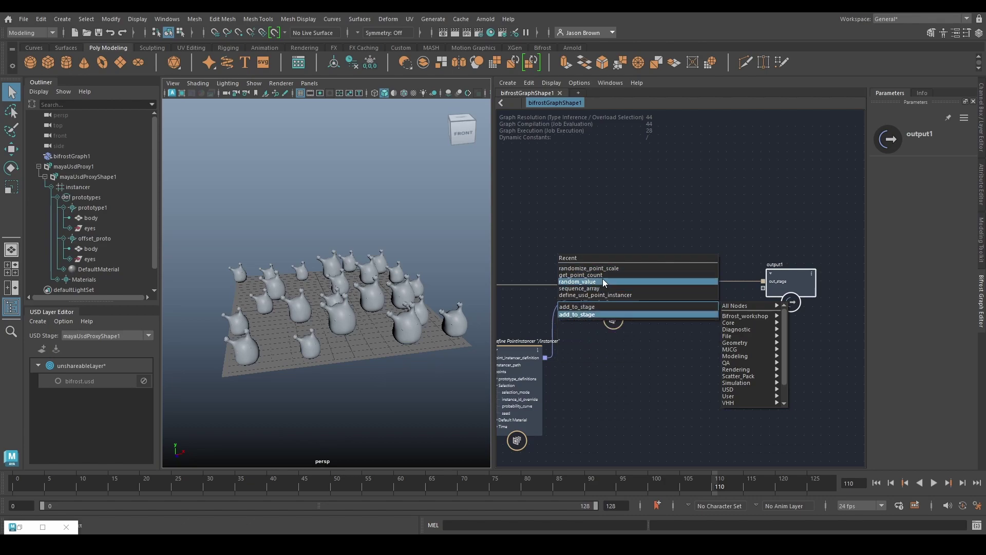
key(Return)
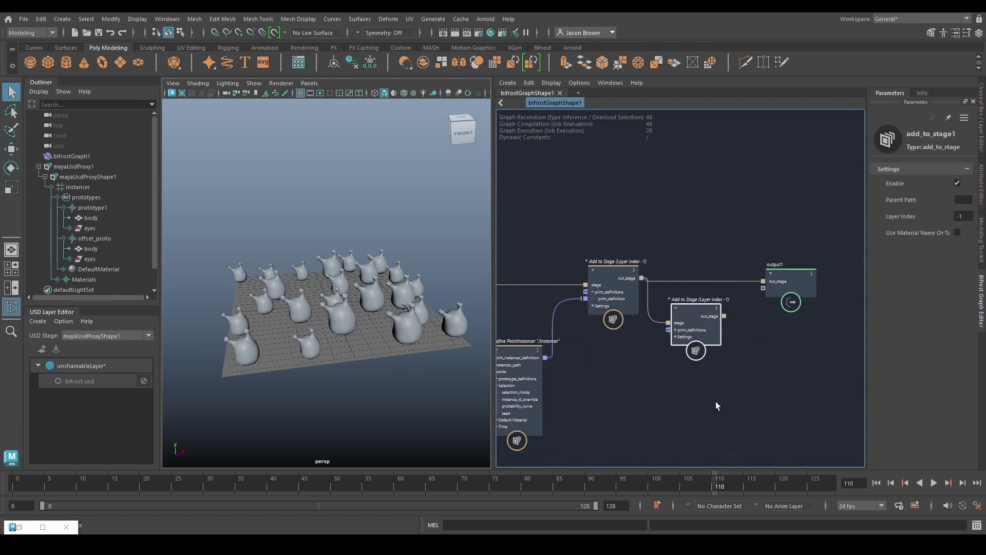
Add a define_usd_prim node below the second Add to Stage and set its specifier to Over
middle_drag(718, 401, 755, 400)
click(812, 412)
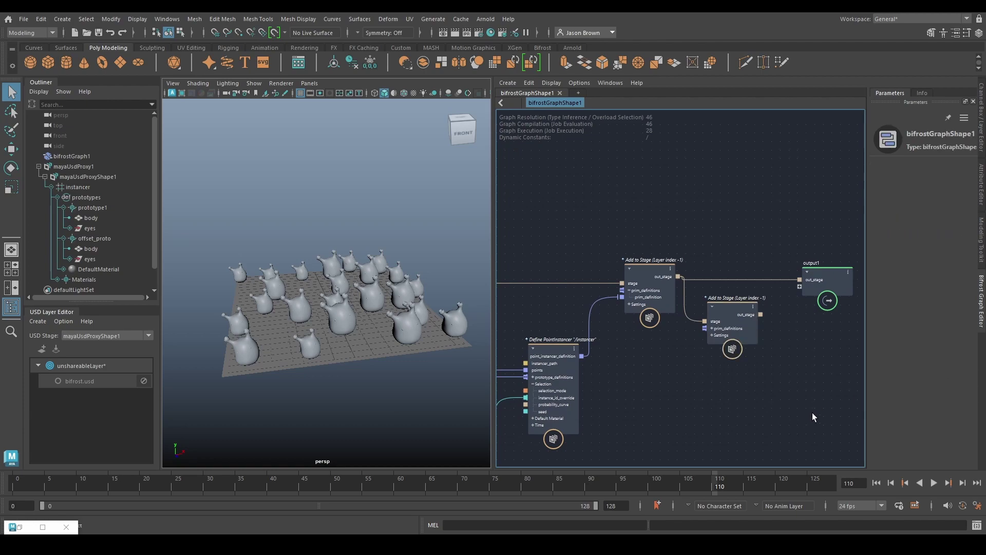
key(Tab)
text(prim)
text(dupr)
key(Return)
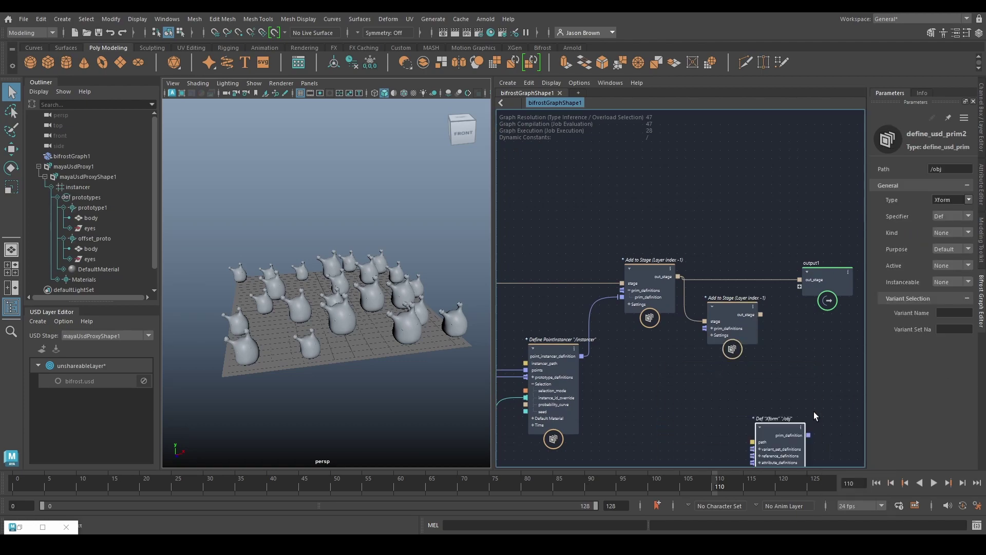
click(969, 201)
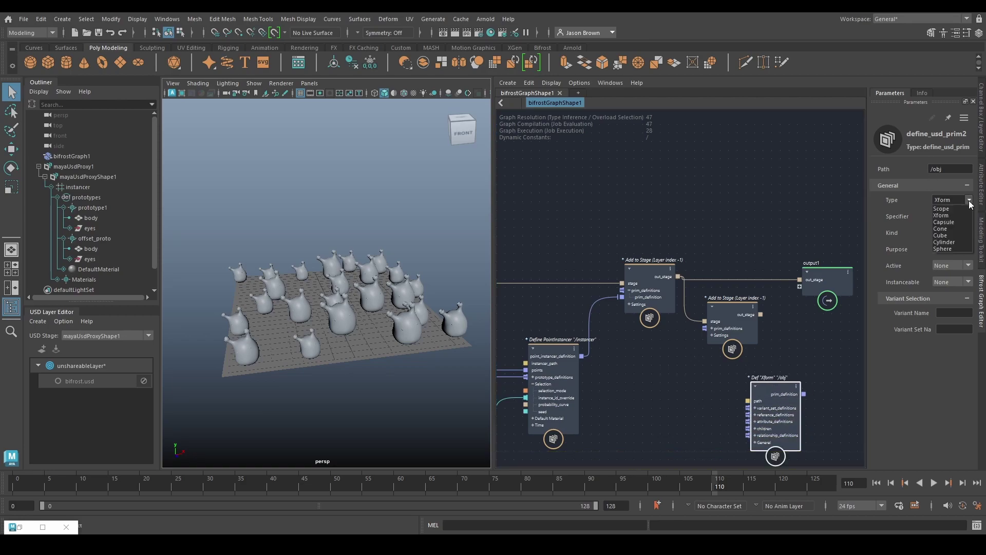
click(970, 203)
click(969, 216)
click(968, 233)
Space out output1 and the second Add to Stage farther along the graph, placing the Over prim node ahead of them
middle_drag(806, 369, 773, 336)
drag(739, 365, 695, 352)
middle_drag(723, 313, 733, 309)
drag(732, 220, 815, 303)
drag(721, 280, 834, 272)
middle_drag(784, 307, 811, 299)
drag(731, 348, 744, 331)
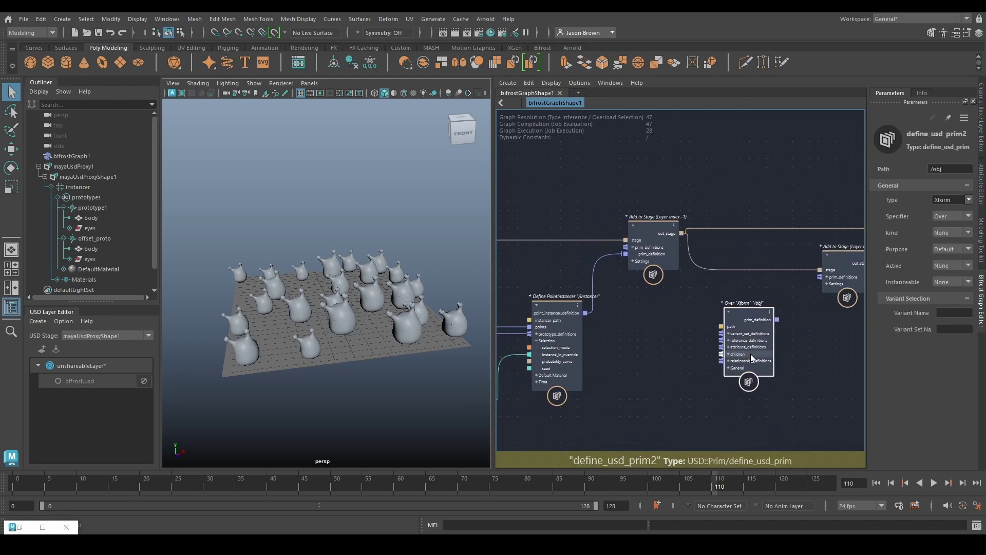
mouse_move(714, 386)
middle_down()
mouse_move(733, 385)
mouse_move(722, 395)
middle_up()
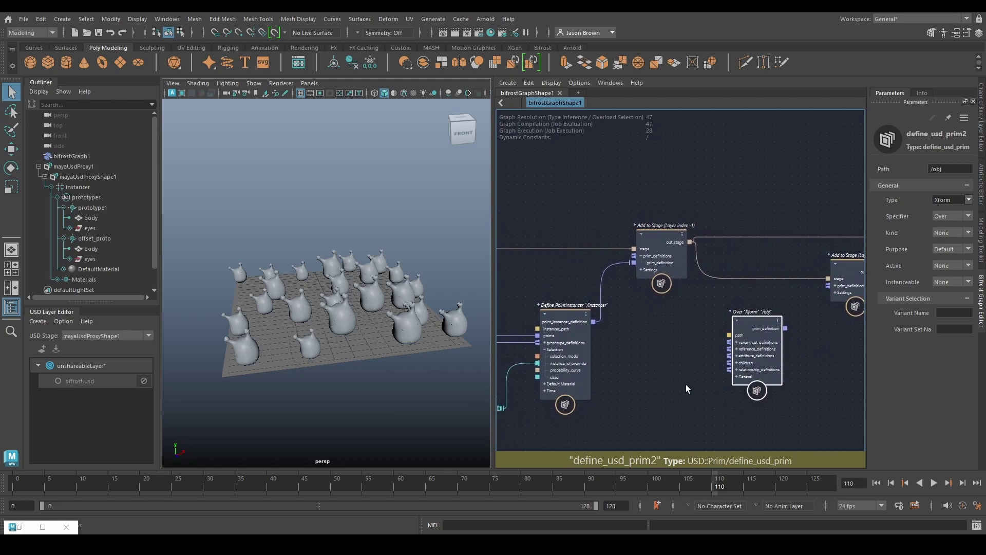
Create a define_usd_display_color node connected to the Over prim's attribute_definitions and place it beside that prim
right_click(738, 356)
mouse_move(796, 395)
click(899, 415)
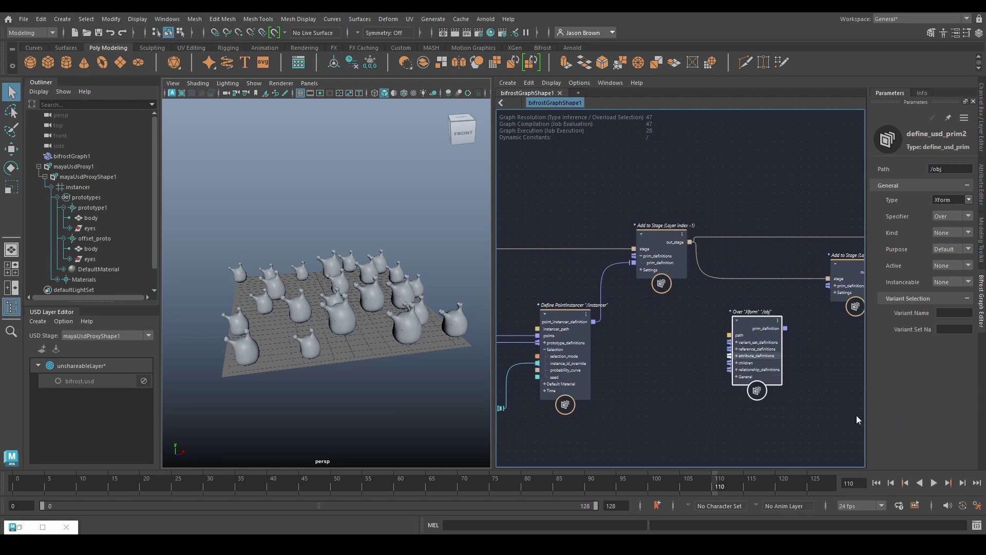
drag(655, 355, 654, 341)
Turn off the default material creation on the Define PointInstancer node and inspect the monsters' own colors
middle_drag(636, 352, 861, 335)
middle_drag(760, 337, 691, 331)
click(711, 303)
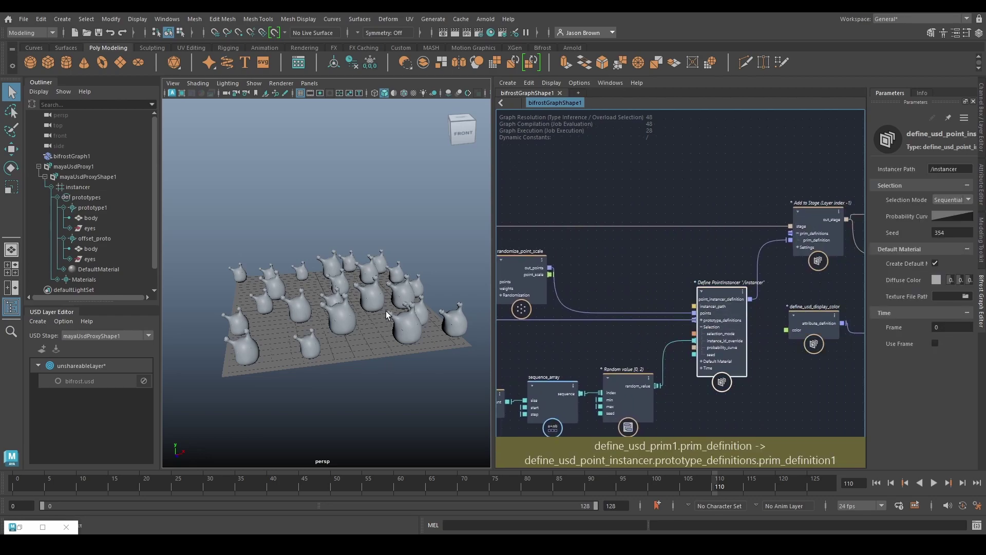
click(935, 263)
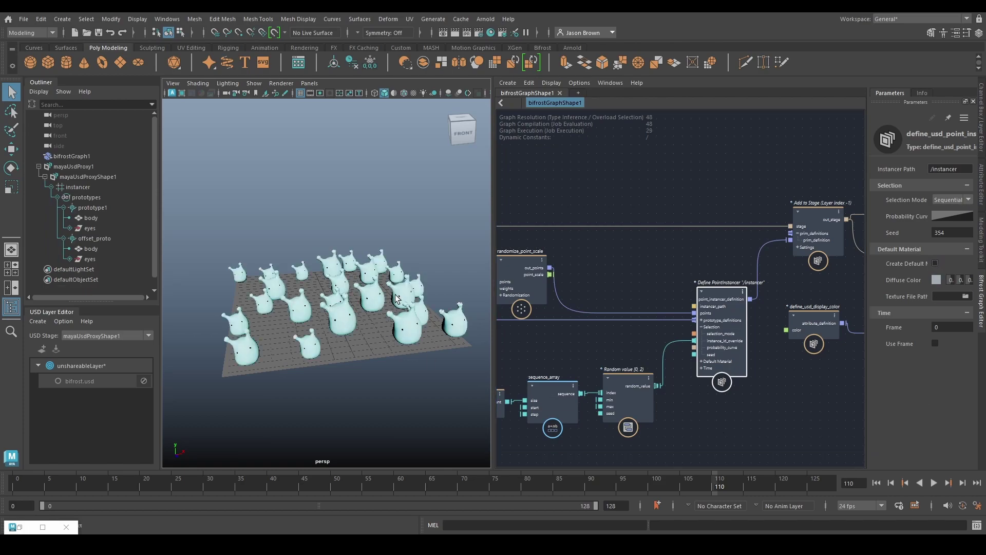
alt+drag(263, 306, 286, 308)
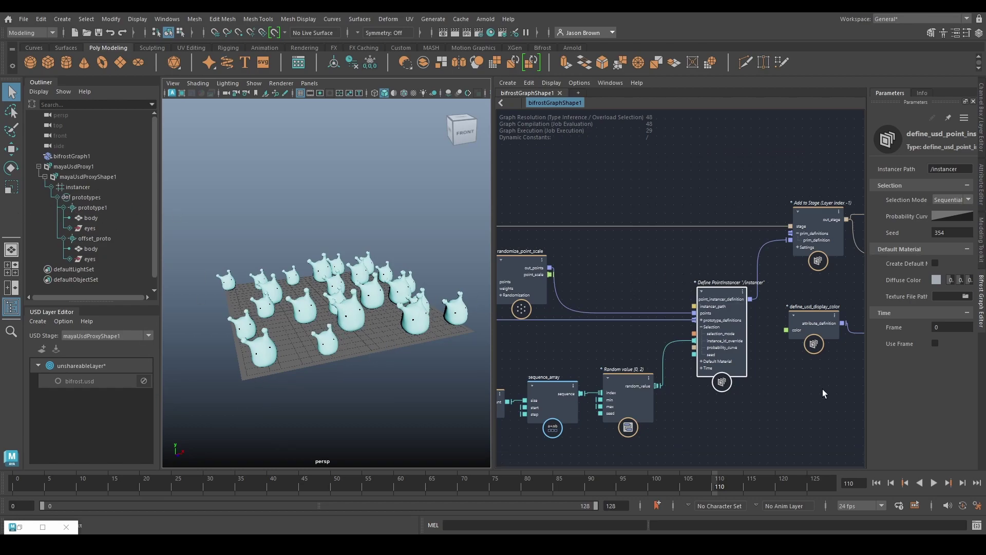
Set the define_usd_display_color values to 1, 0.8, 0.6 and expand the Over prim's attribute_definitions
middle_drag(825, 395, 676, 379)
click(664, 309)
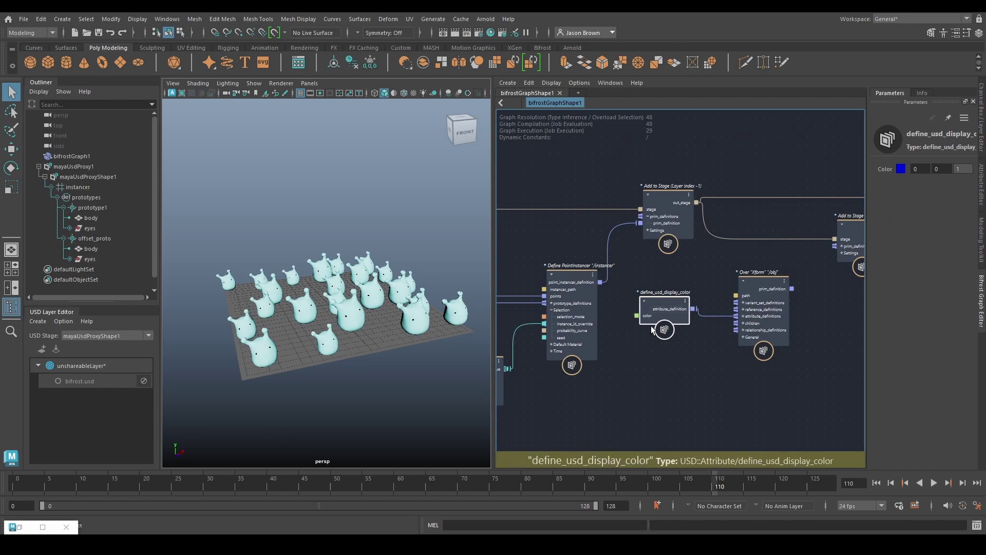
click(902, 170)
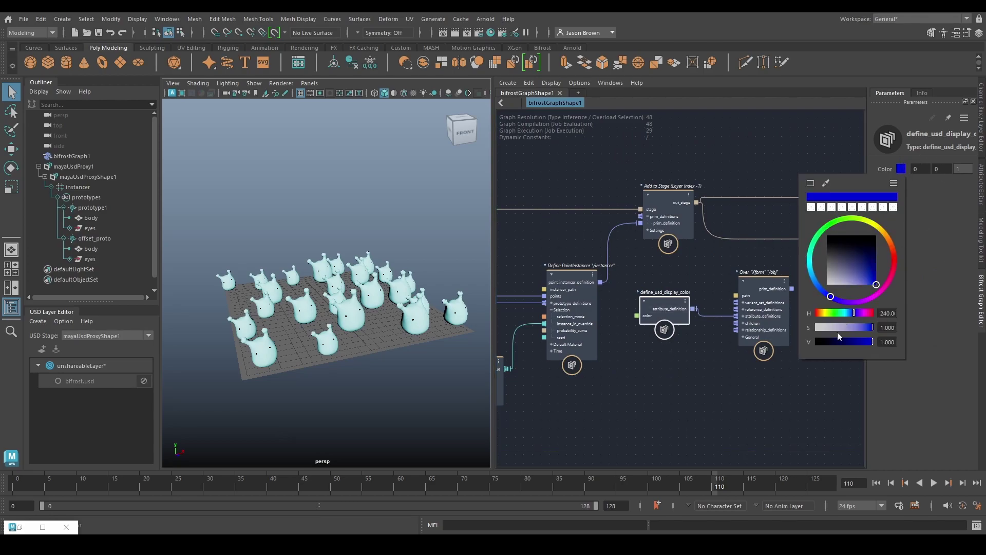
click(919, 169)
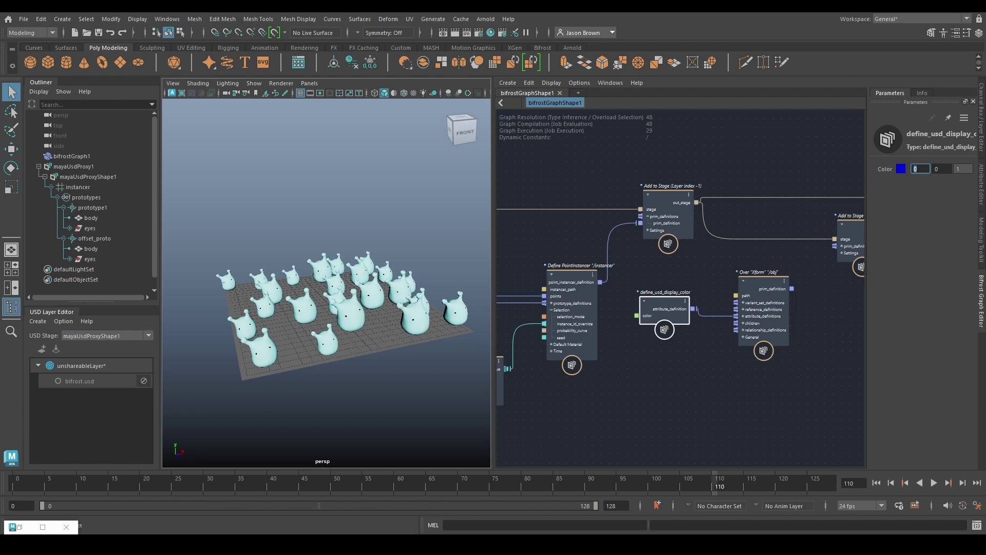
text(1)
key(Tab)
text(0.8)
key(Tab)
text(0.6)
key(Return)
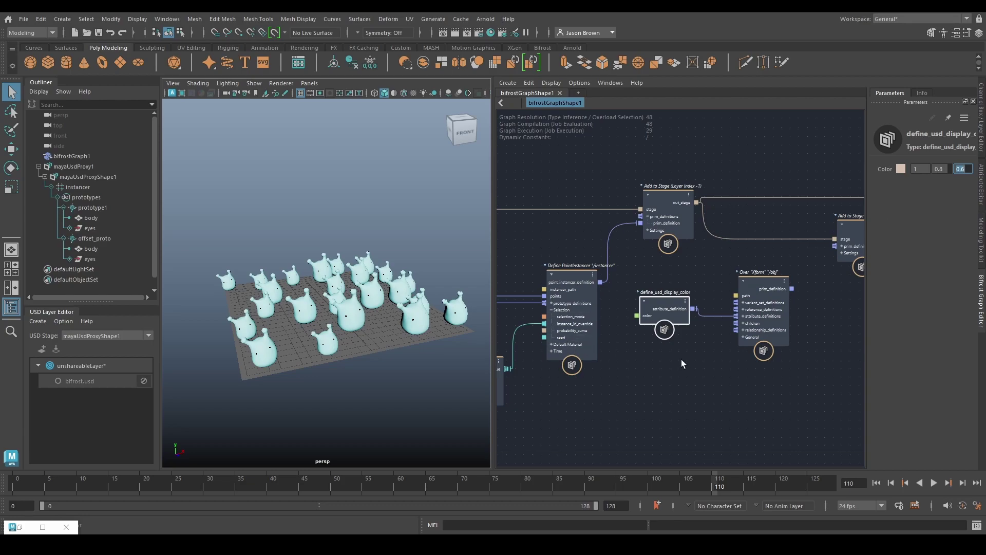
alt+middle_drag(751, 361, 629, 393)
click(621, 347)
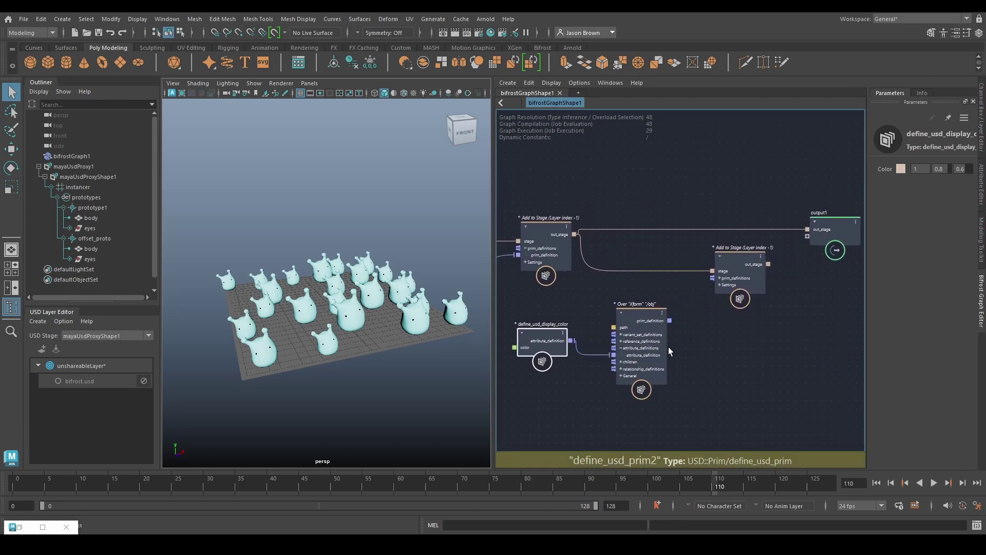
Show the metadata of the offset_proto prim in the Attribute Editor and copy its prim path
click(641, 330)
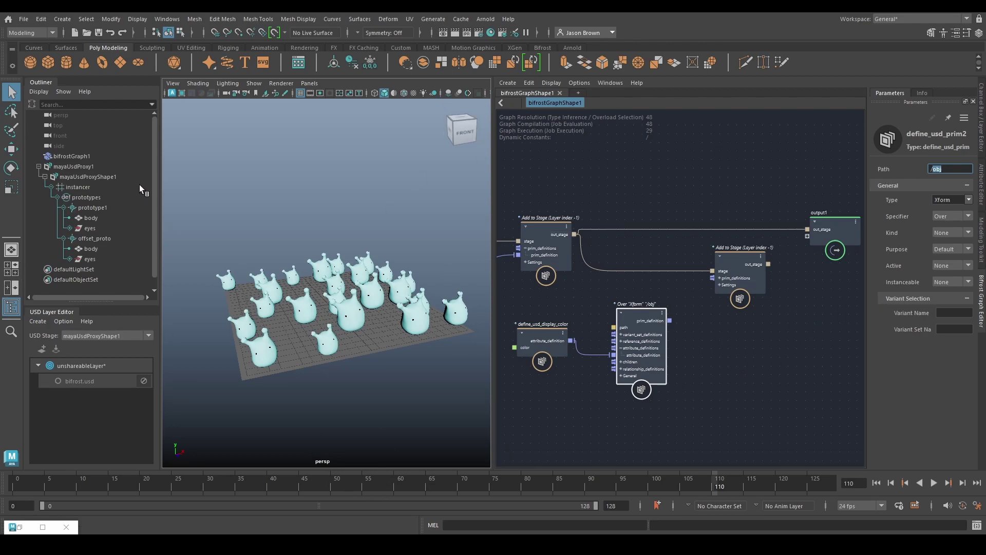
click(98, 239)
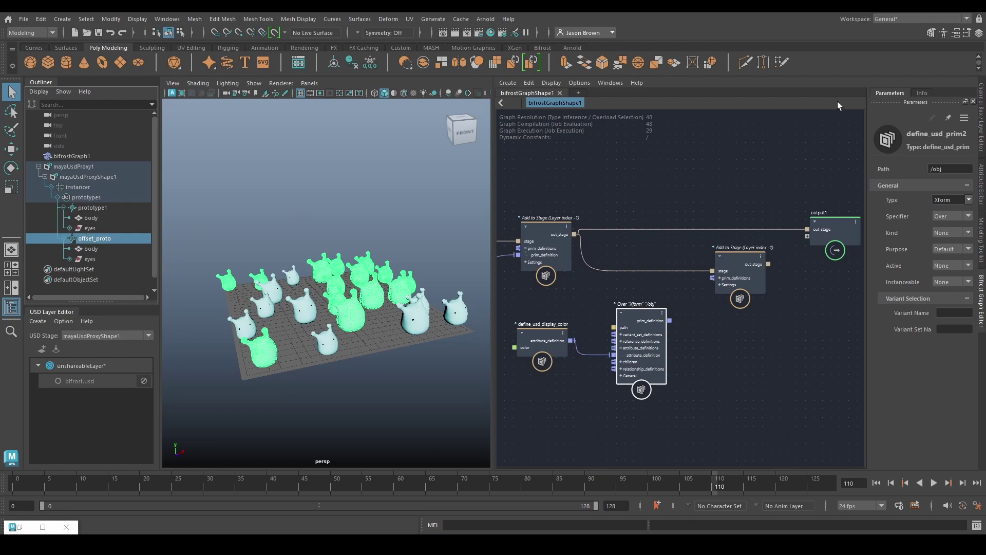
click(981, 182)
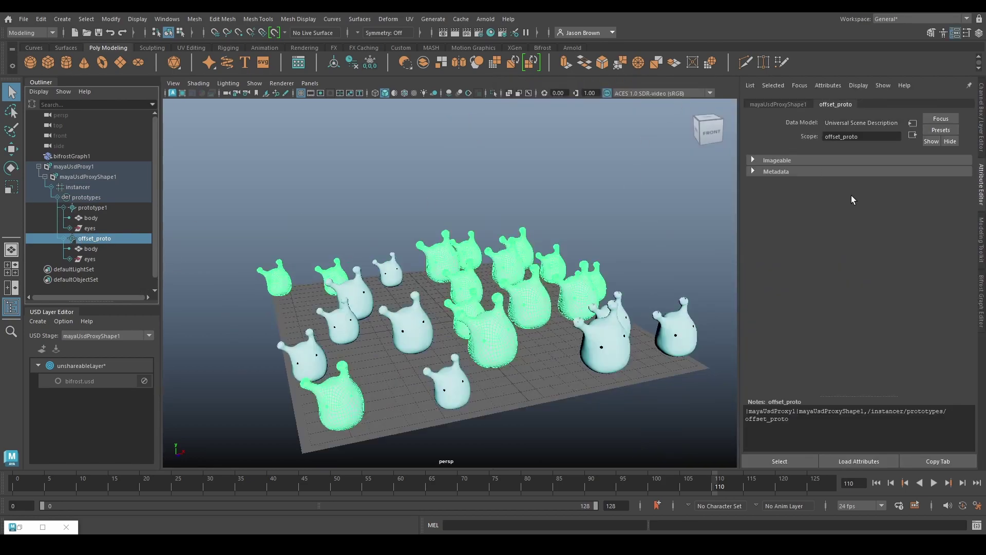
click(796, 173)
drag(917, 184, 769, 196)
Return to the Bifrost graph and set the Over prim's path to /instancer/prototypes/offset_proto
click(980, 311)
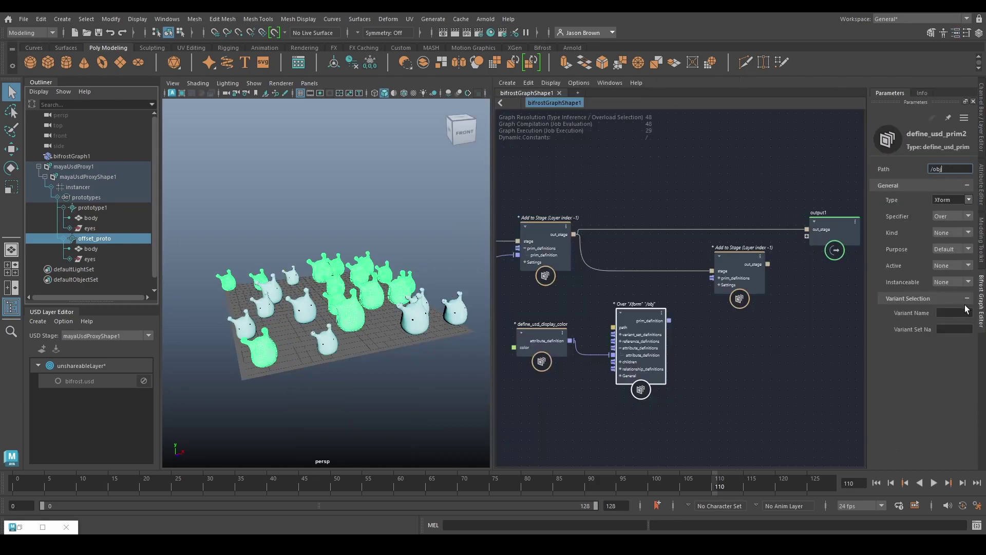
click(800, 328)
click(639, 319)
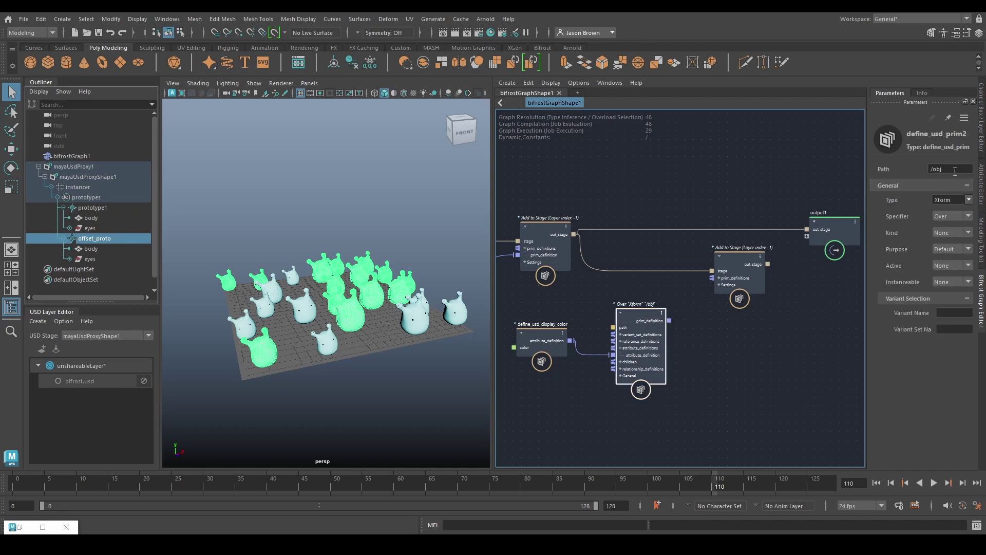
double_click(955, 171)
key(ctrl+v)
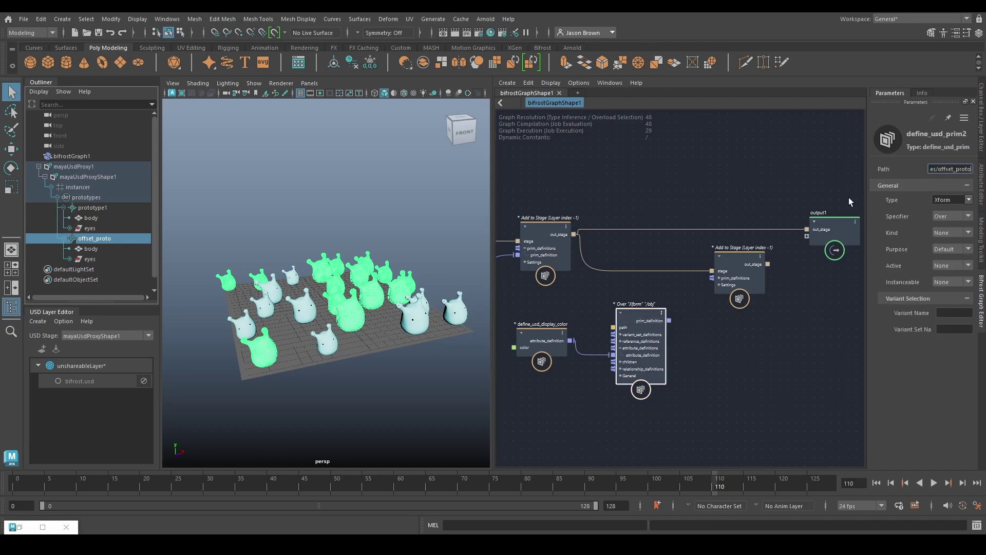
Connect the Over prim's prim_definition to the new Add to Stage node's prim_definitions, and that node's out_stage to the graph output
key(Home)
key(Return)
click(716, 340)
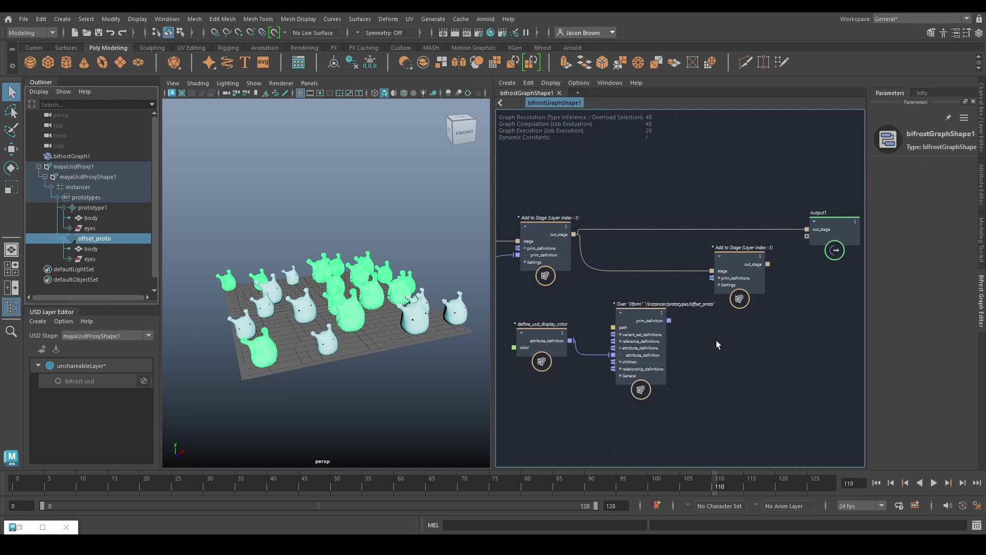
drag(669, 320, 713, 278)
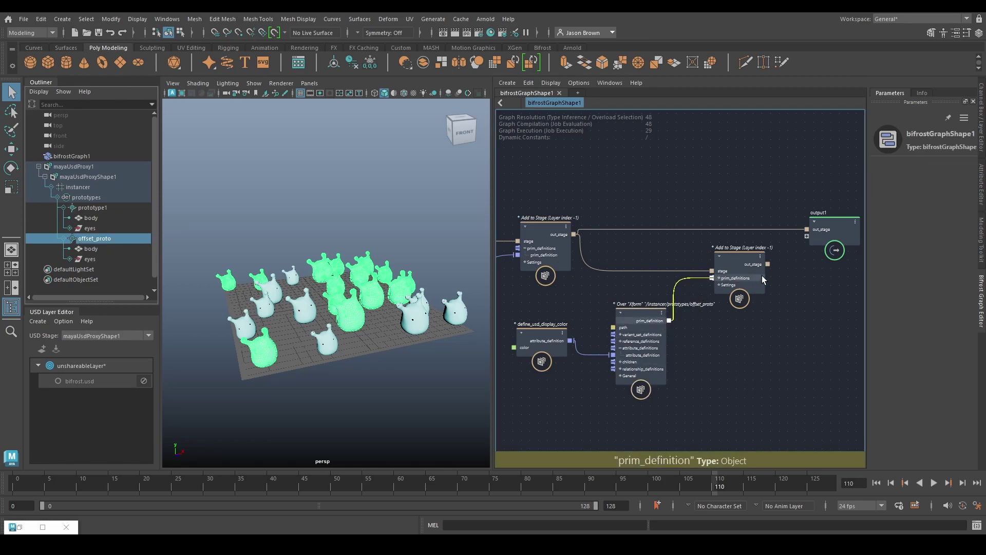
drag(767, 264, 809, 231)
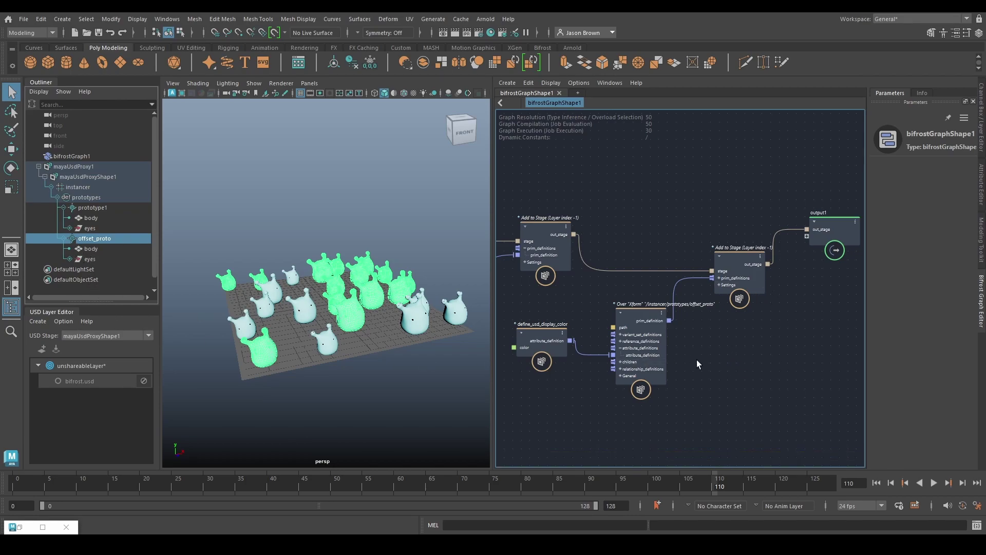
Extend the Over prim's path to the offset prototype's body mesh: /instancer/prototypes/offset_proto/body
click(644, 331)
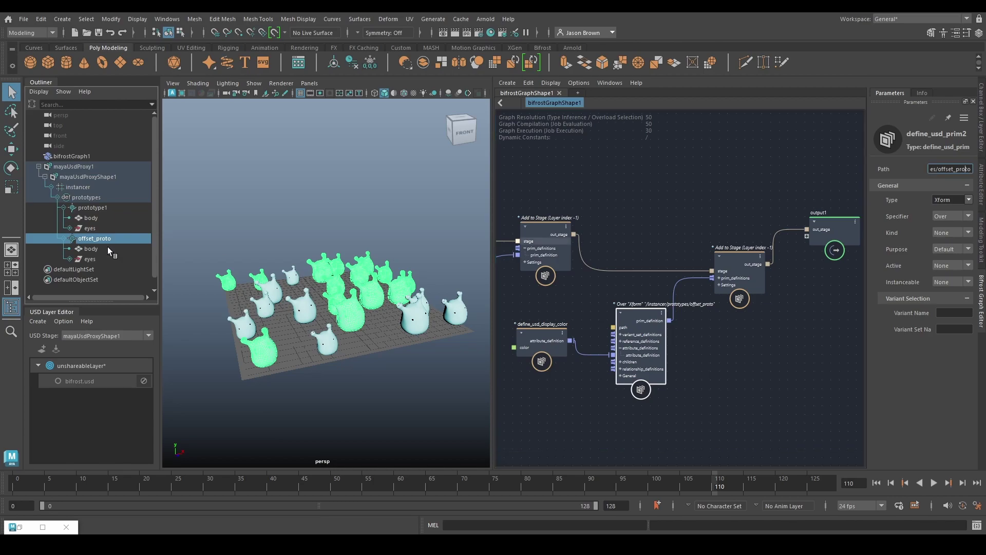
click(67, 240)
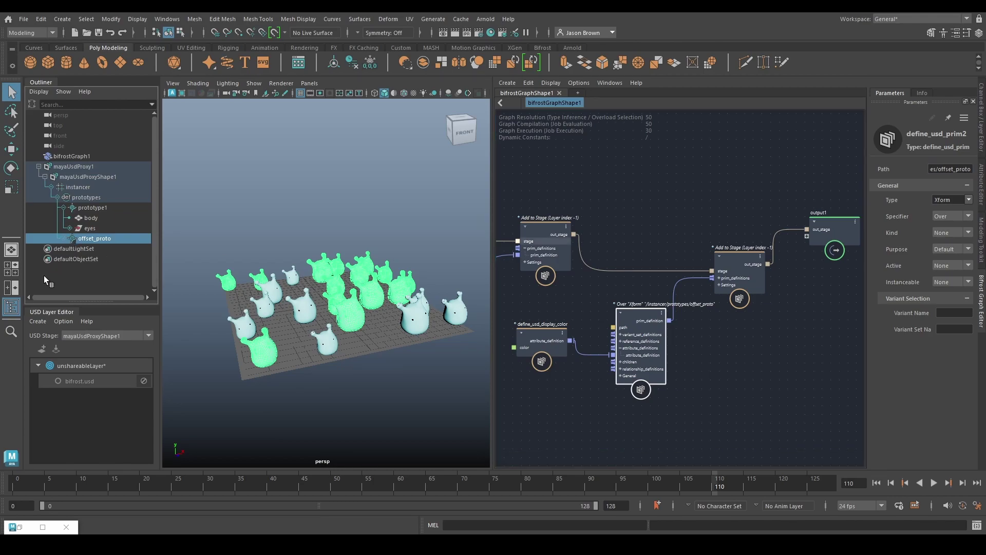
click(66, 238)
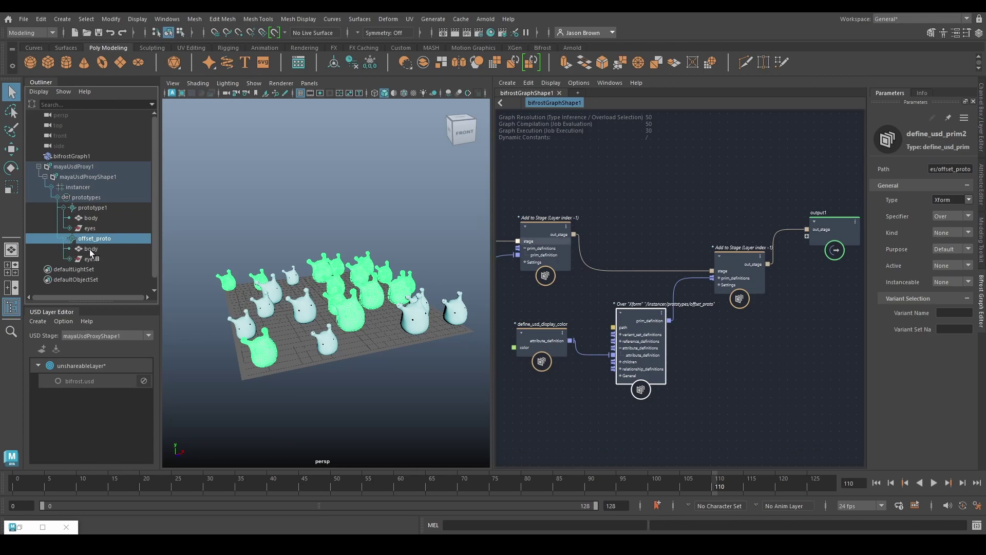
click(91, 248)
click(967, 171)
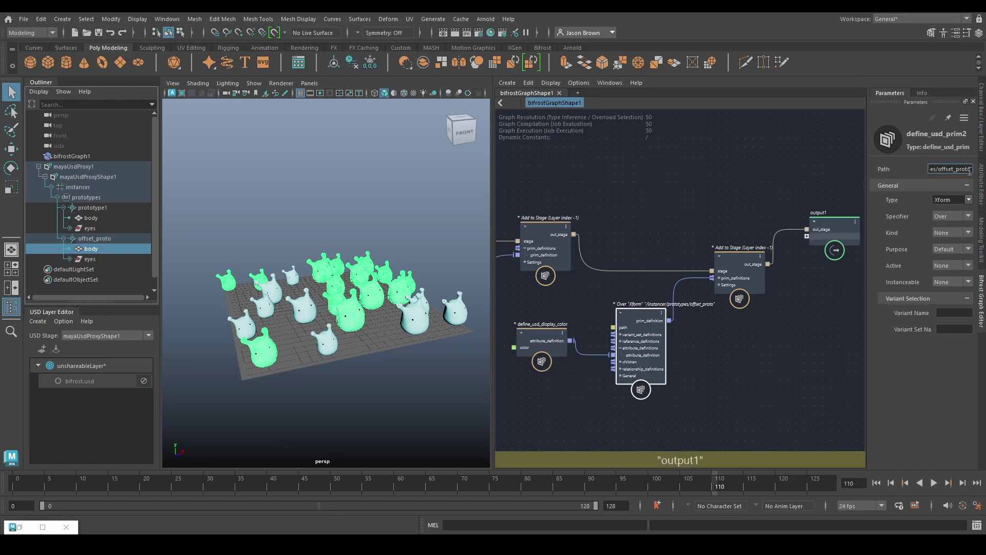
text(/body)
key(Return)
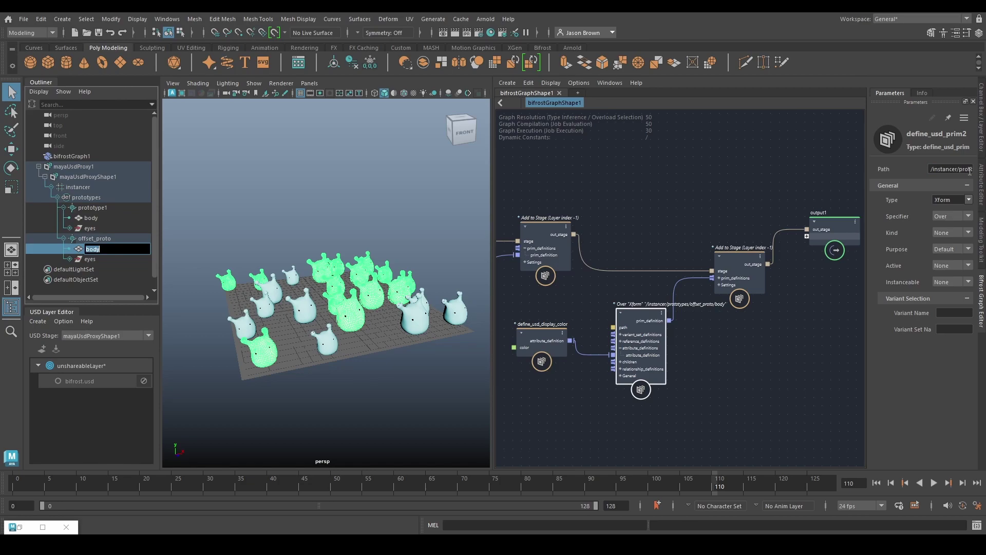
Deselect the body prim and play the animation from the first frame to review the instanced monsters' colors
click(374, 382)
alt+drag(374, 381, 381, 315)
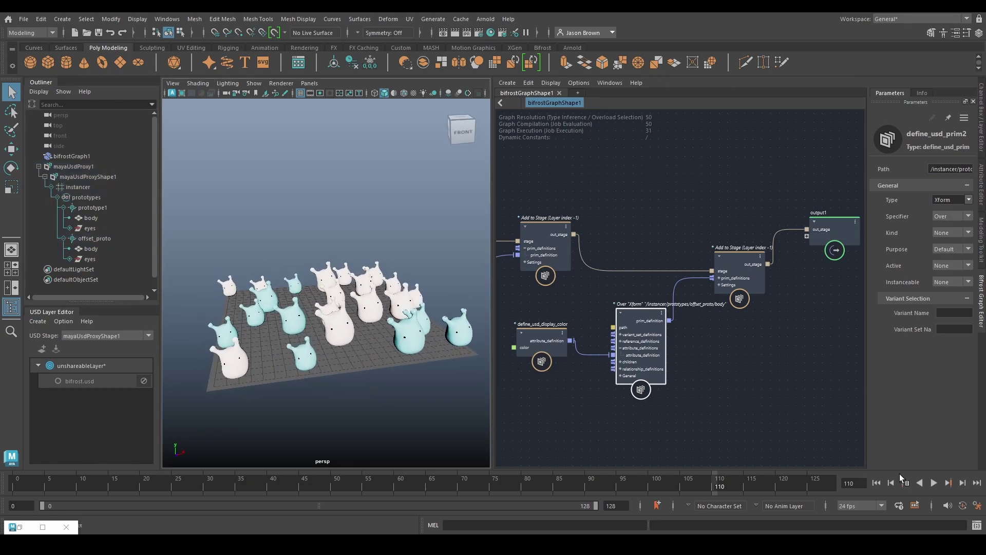
click(876, 482)
click(932, 484)
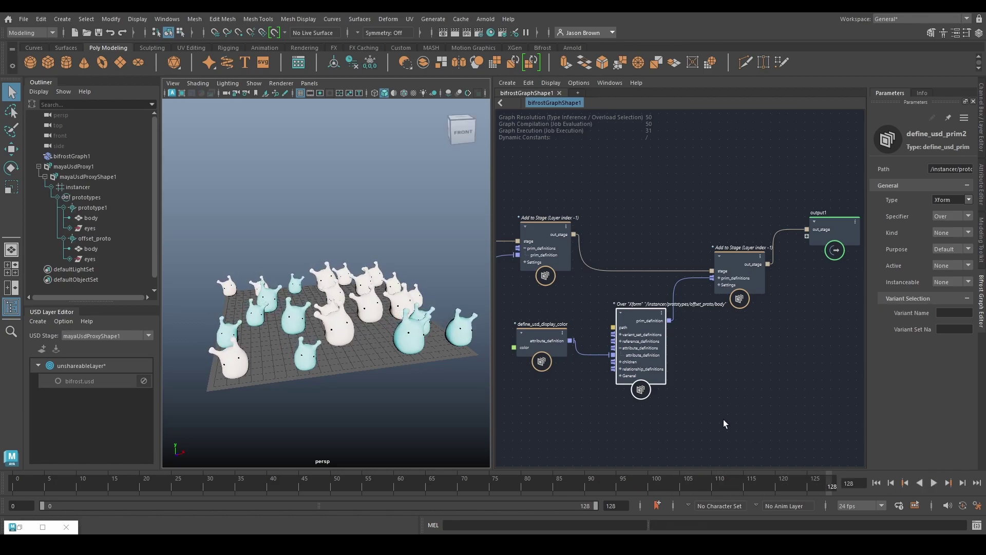
Move the define_usd_display_color node slightly down, level with the Over prim's attribute_definition input
drag(539, 343, 545, 358)
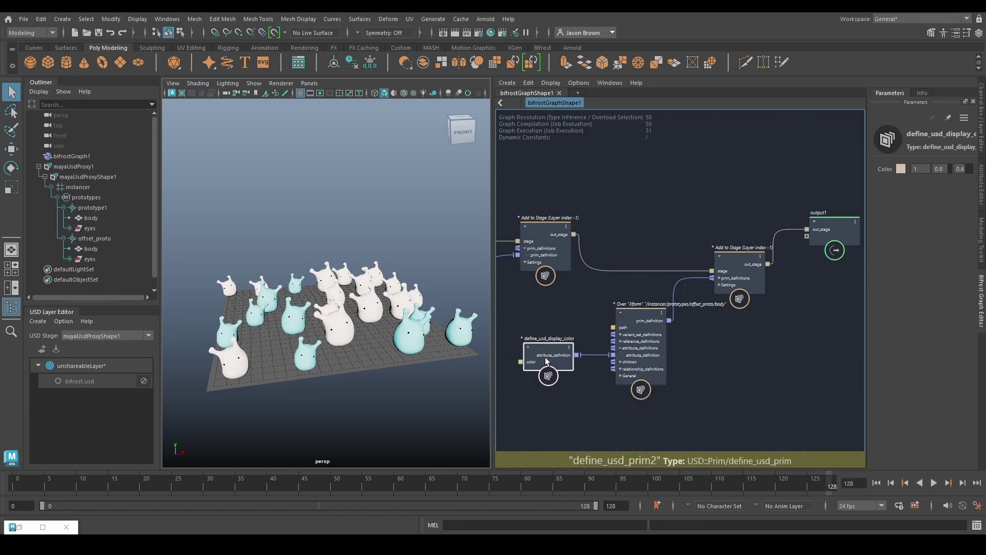